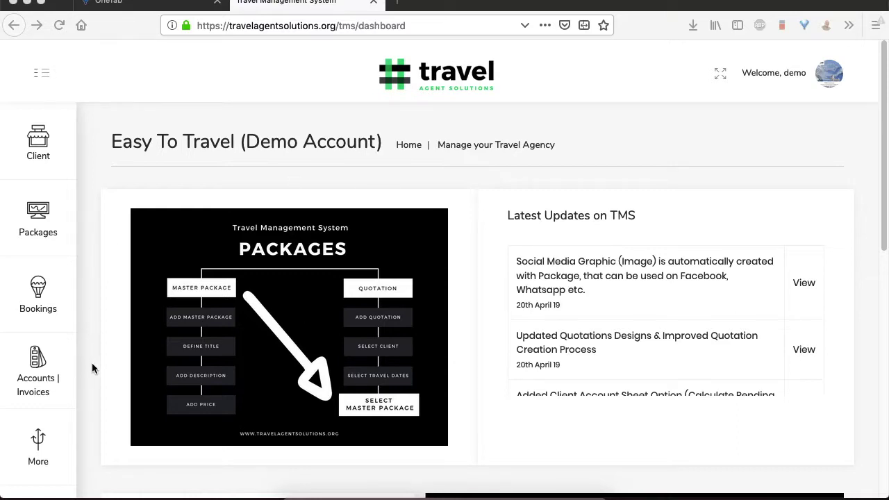
# Step: Open the list of sale invoices
pyautogui.click(40, 378)
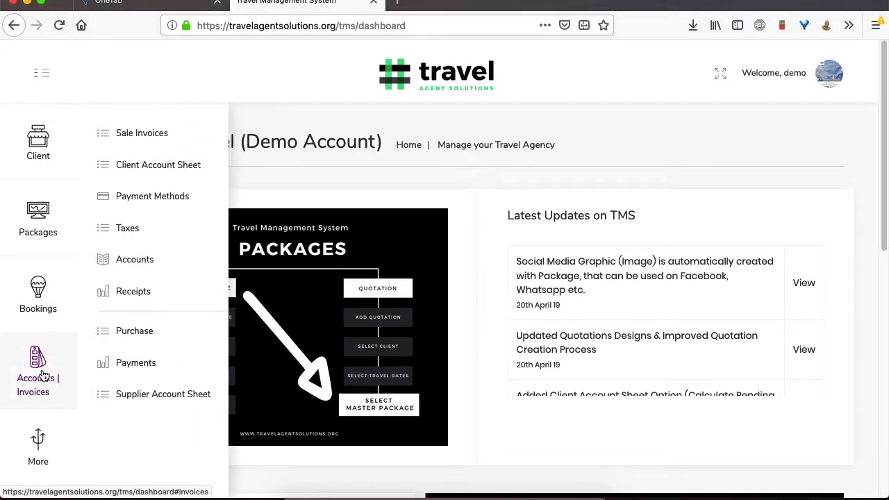
pyautogui.click(153, 139)
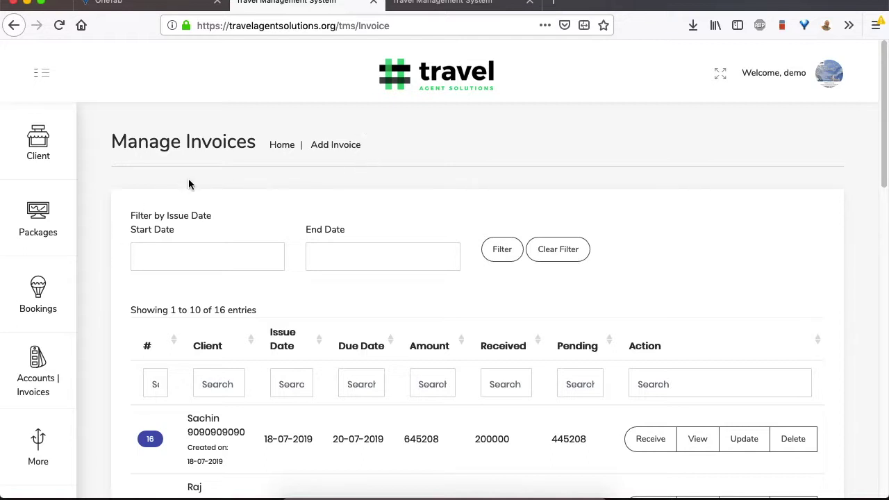
# Step: Open the client Services List in a separate browser tab and look through the existing services
pyautogui.click(51, 167)
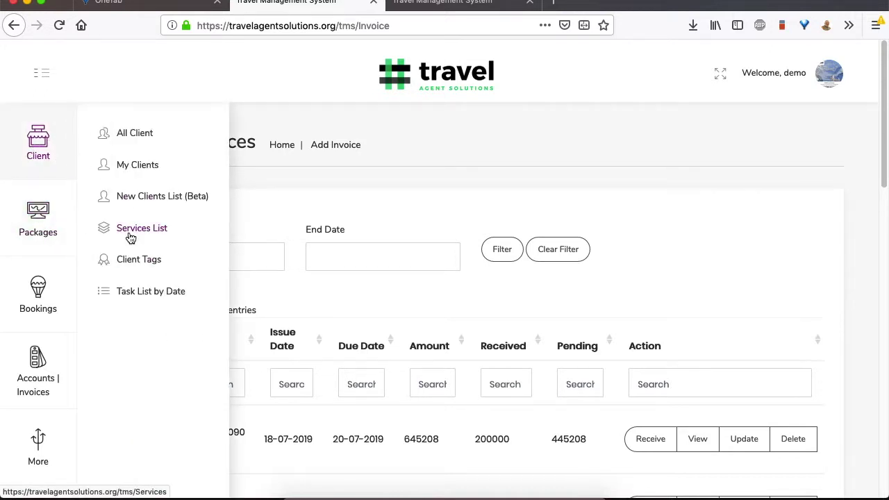
pyautogui.rightClick(143, 231)
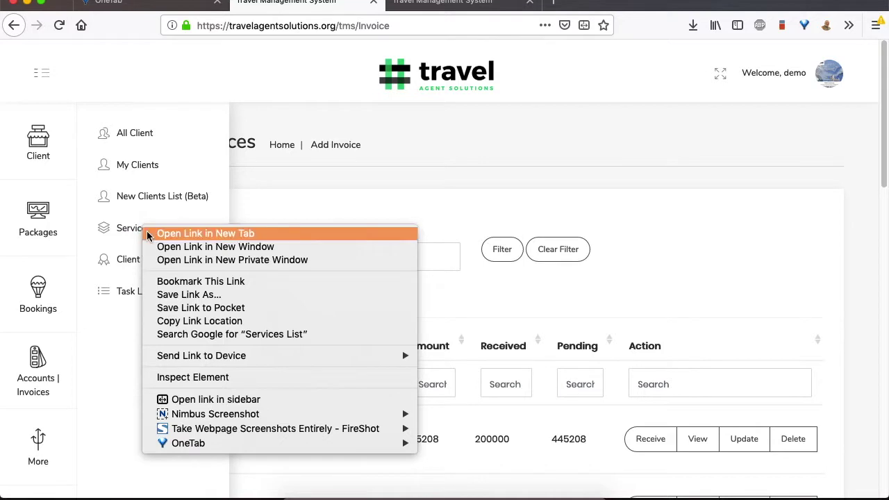
pyautogui.click(147, 234)
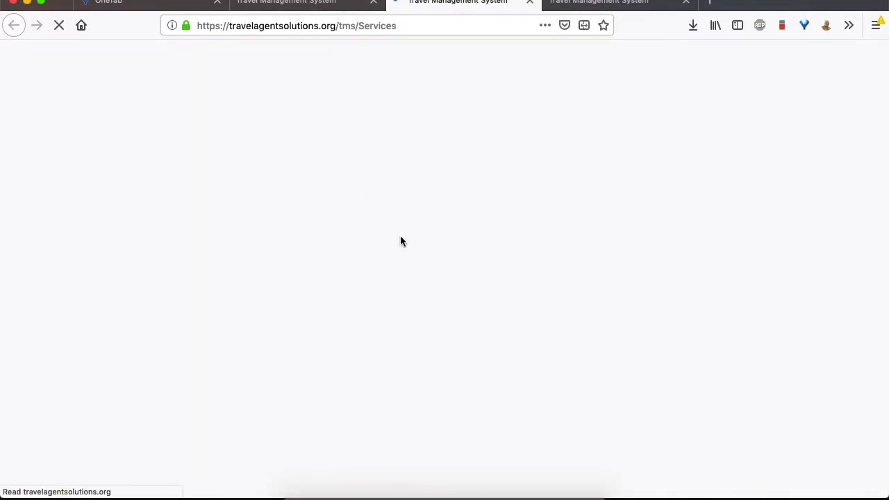
pyautogui.scroll(-1, 335, 271)
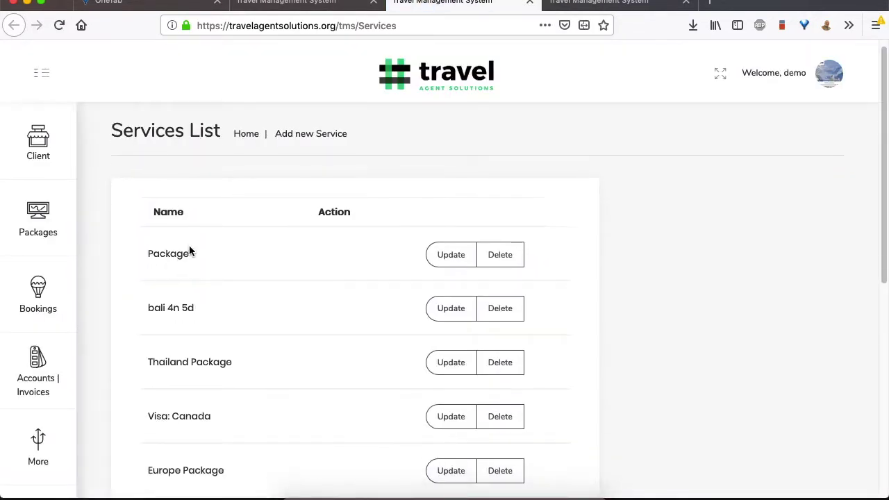
pyautogui.scroll(-3, 198, 282)
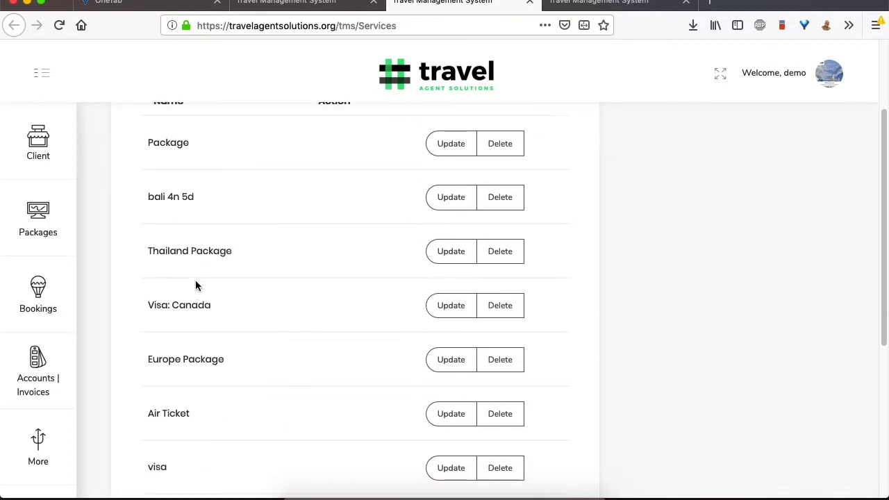
pyautogui.scroll(-2, 203, 306)
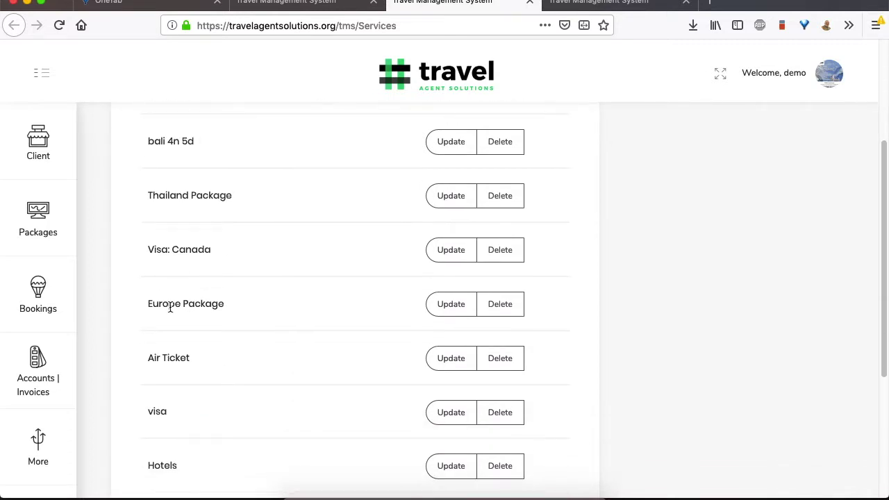
pyautogui.scroll(-5, 214, 316)
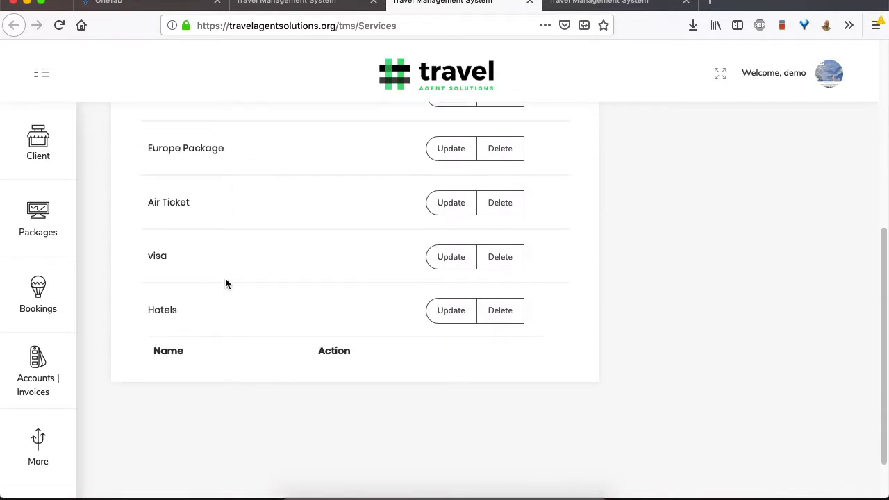
pyautogui.scroll(10, 226, 283)
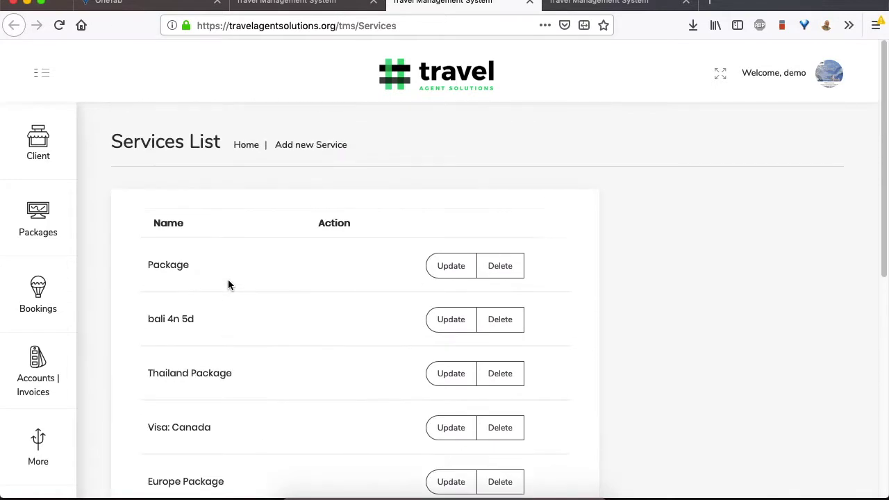
# Step: Add a new service titled "singapore package" with the HSN / SAC code left blank and NA as parent account
pyautogui.click(325, 152)
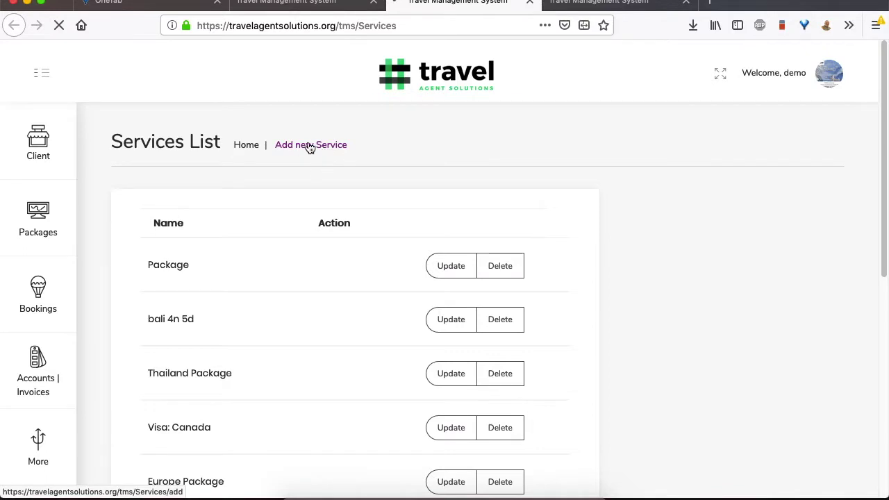
pyautogui.click(342, 239)
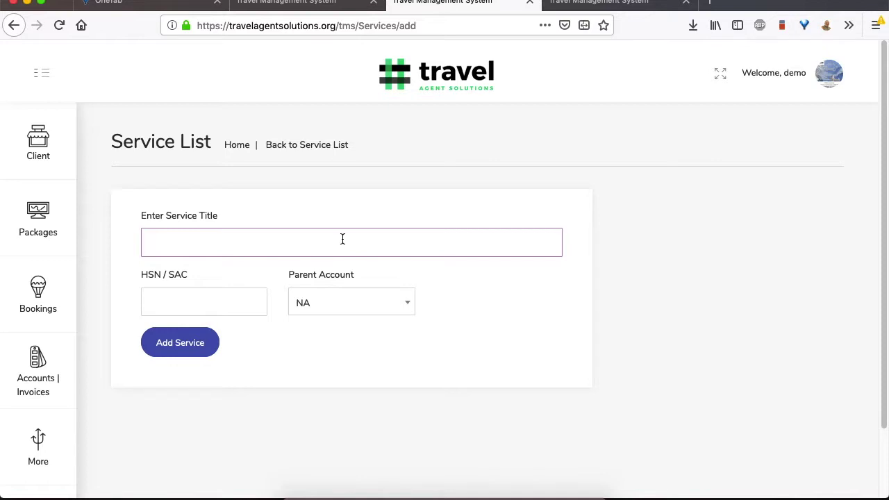
pyautogui.write('Singap')
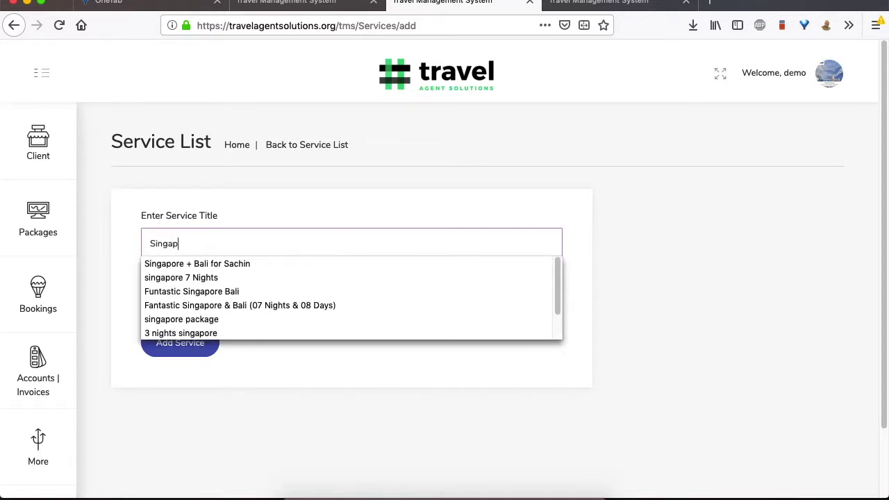
pyautogui.write('ore Packla')
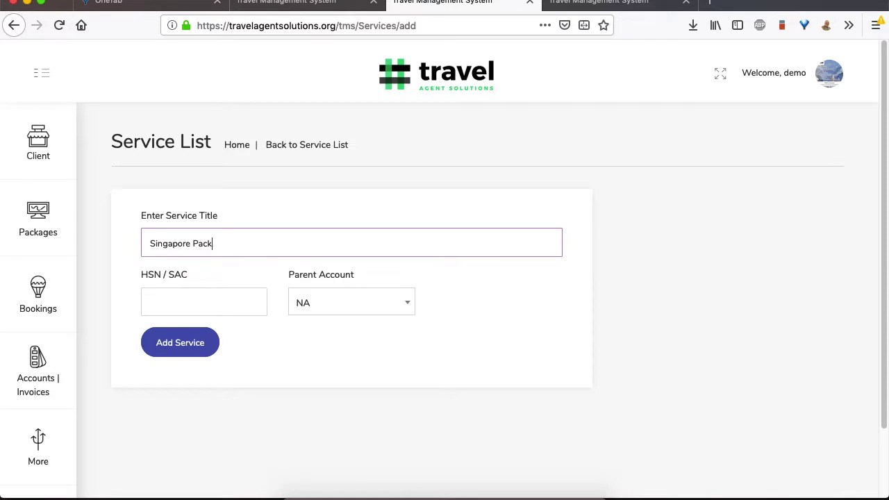
pyautogui.press('Down')
pyautogui.press('Return')
pyautogui.click(209, 300)
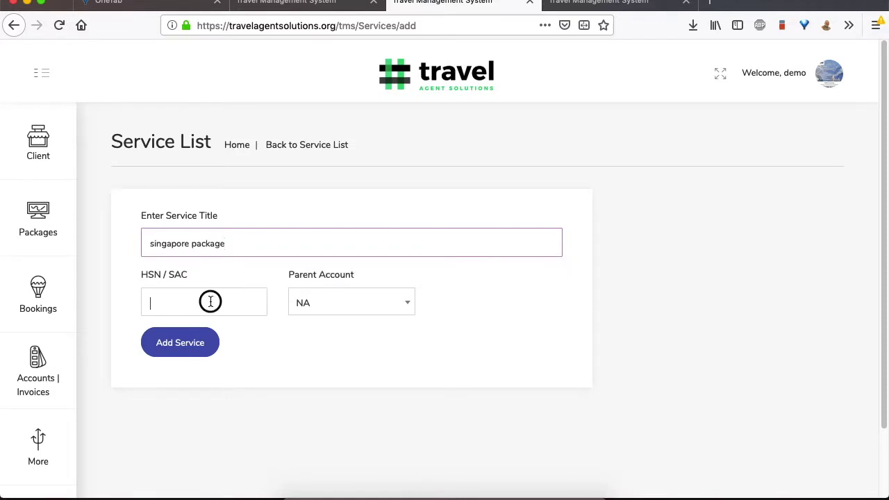
pyautogui.click(169, 346)
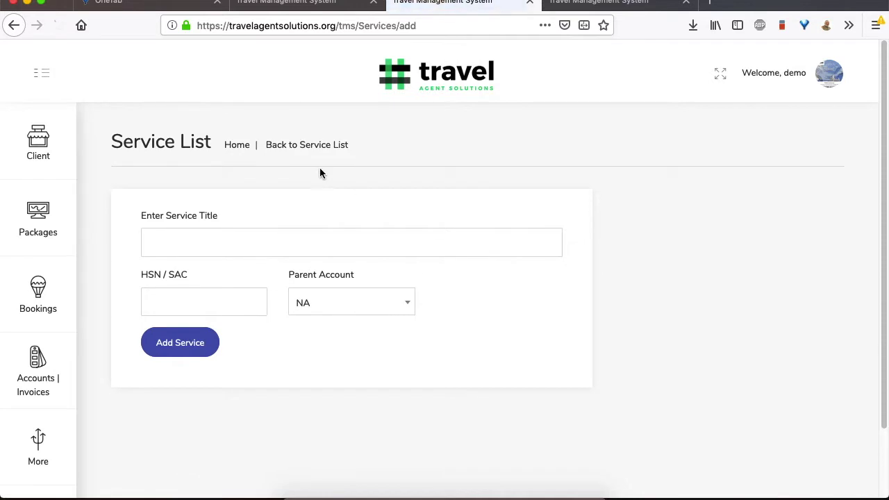
pyautogui.click(267, 235)
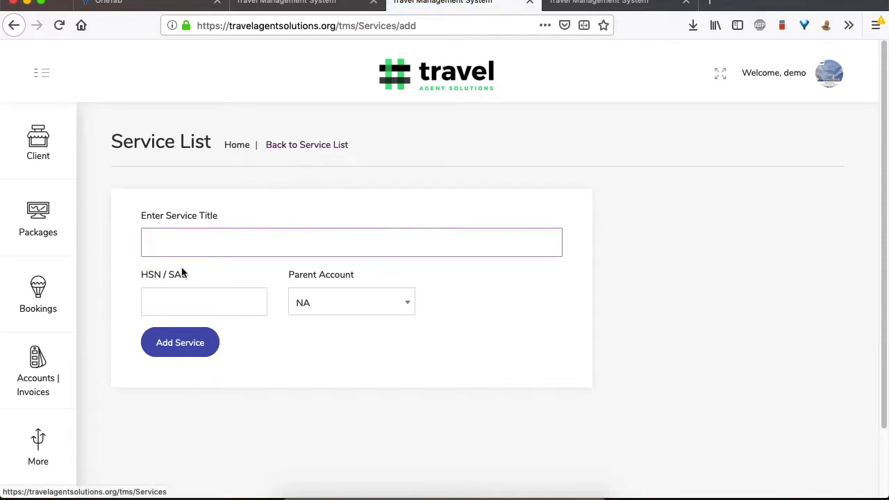
# Step: Start a new sale invoice with issue date 19/07/2019 and due date 23/07/2019
pyautogui.click(311, 7)
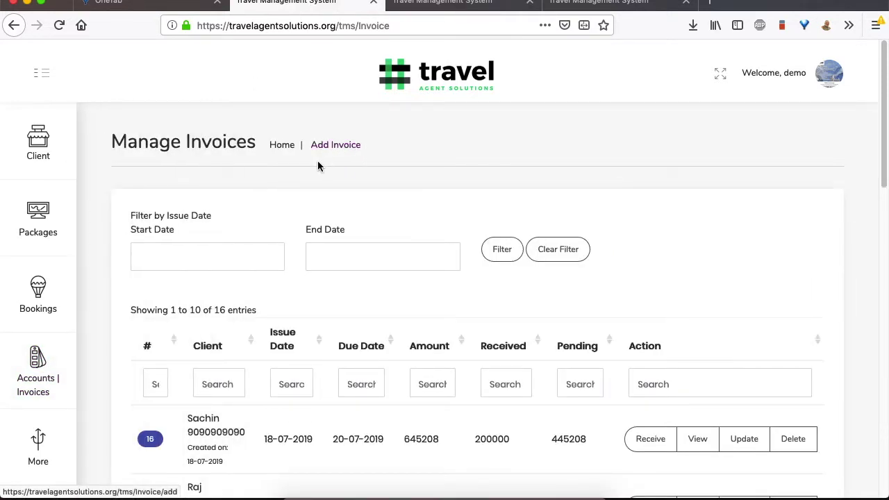
pyautogui.click(340, 147)
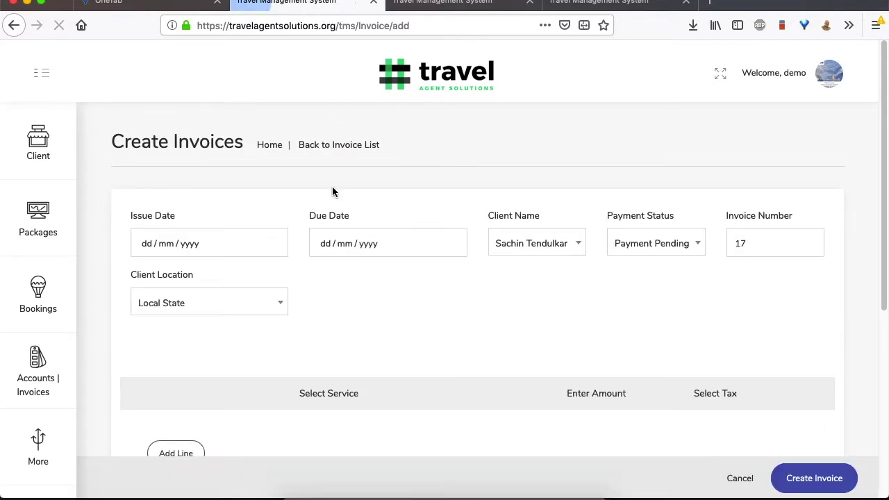
pyautogui.scroll(-2, 332, 190)
pyautogui.click(146, 188)
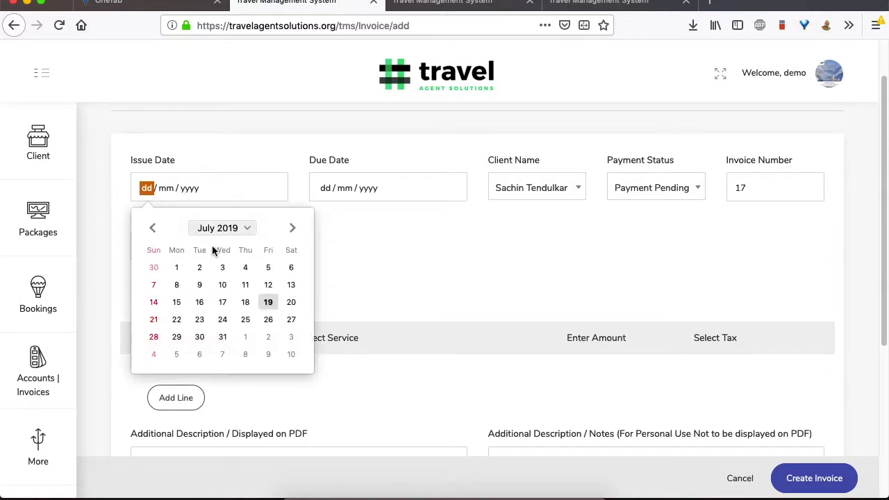
pyautogui.click(268, 303)
pyautogui.click(394, 196)
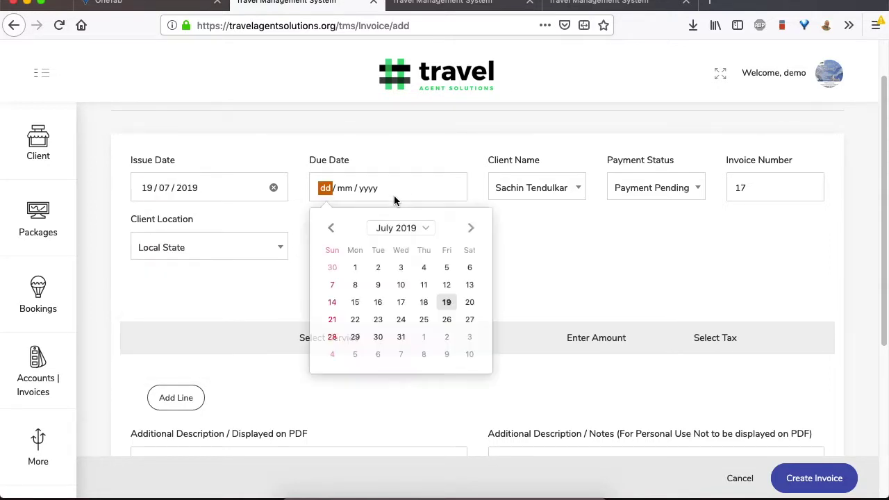
pyautogui.click(378, 320)
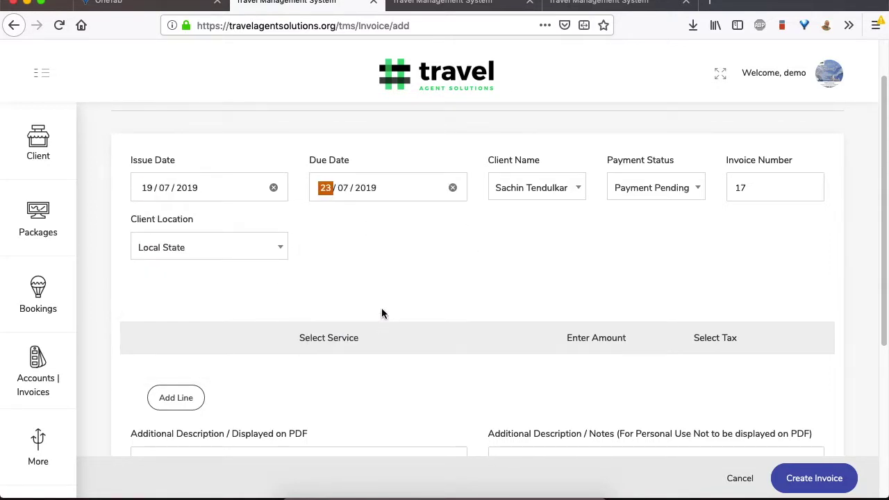
# Step: Assign the invoice to the third listed client, keep the status Payment Pending, and set the client location to Other State
pyautogui.click(540, 188)
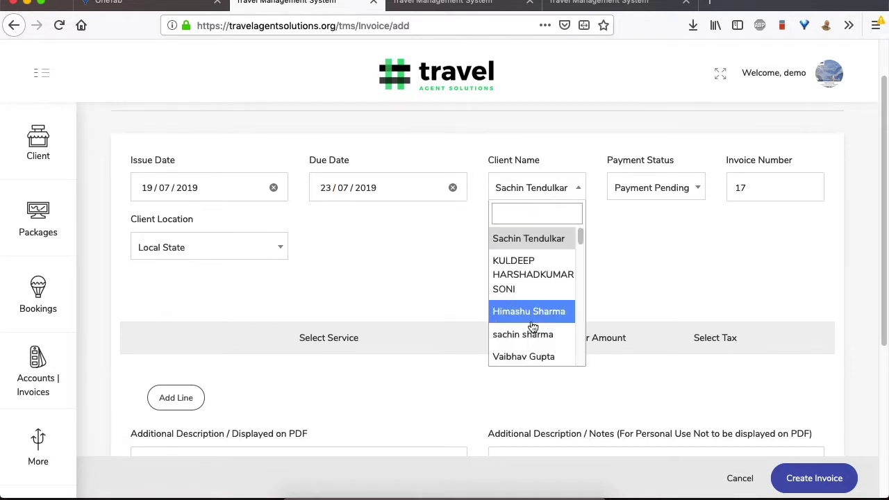
pyautogui.click(531, 312)
pyautogui.click(657, 201)
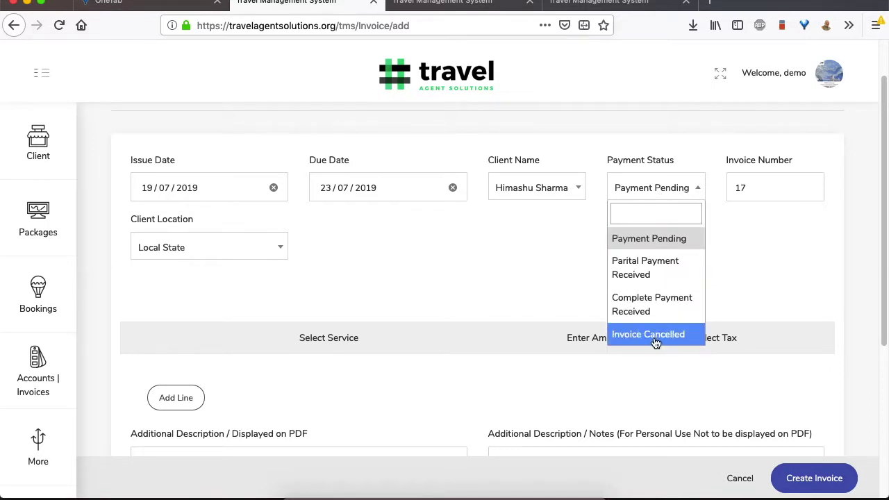
pyautogui.click(542, 277)
pyautogui.click(262, 250)
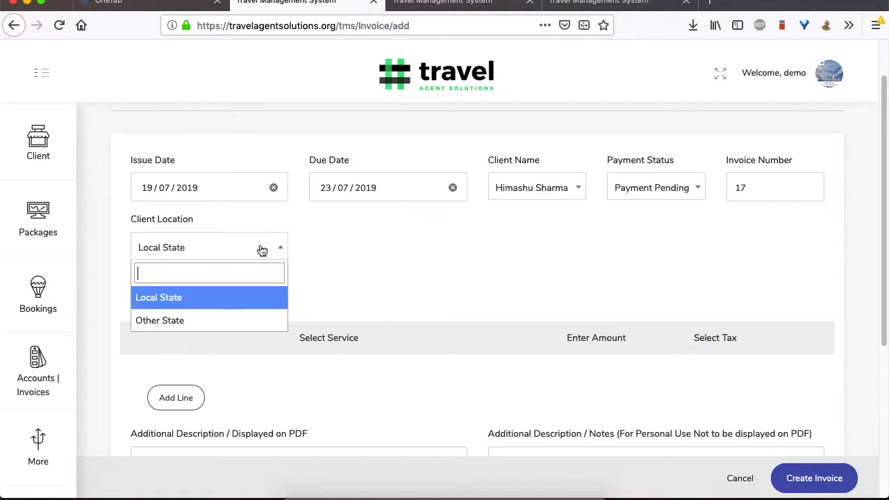
pyautogui.click(229, 327)
pyautogui.scroll(-2, 435, 264)
pyautogui.scroll(2, 529, 240)
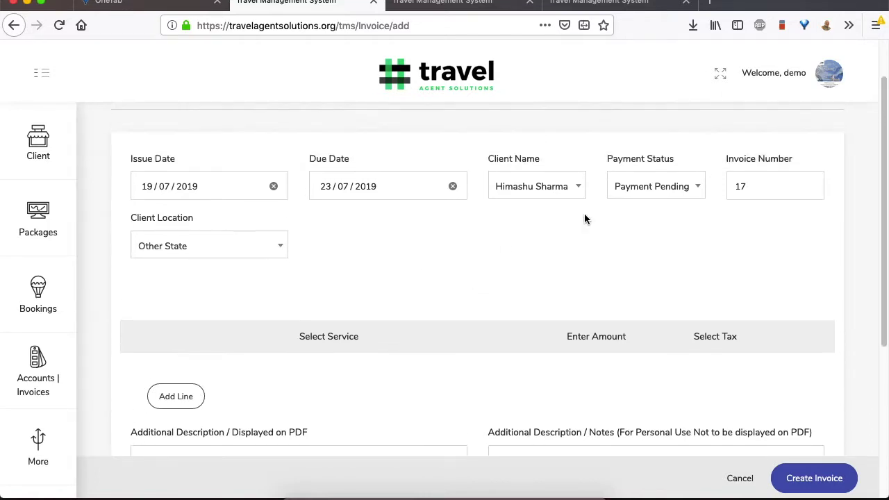
# Step: Add a line to the invoice for the singapore package service with an amount of 50000
pyautogui.scroll(-1, 326, 323)
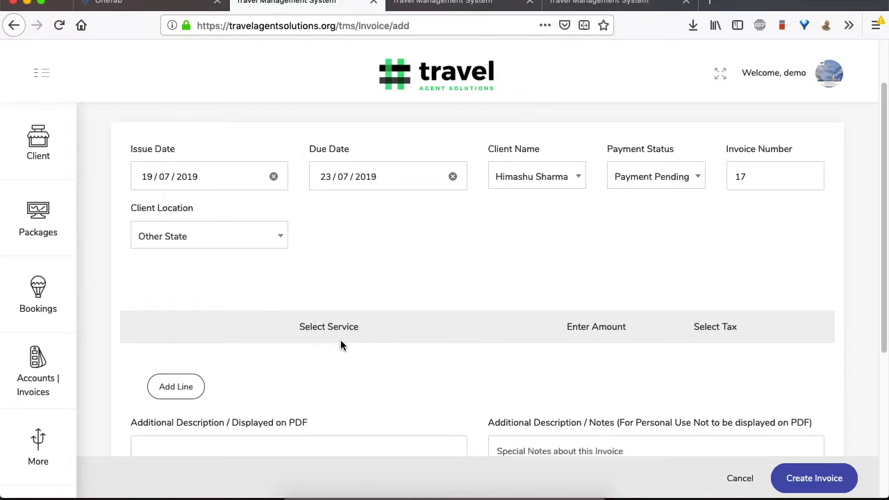
pyautogui.scroll(-1, 403, 348)
pyautogui.click(167, 372)
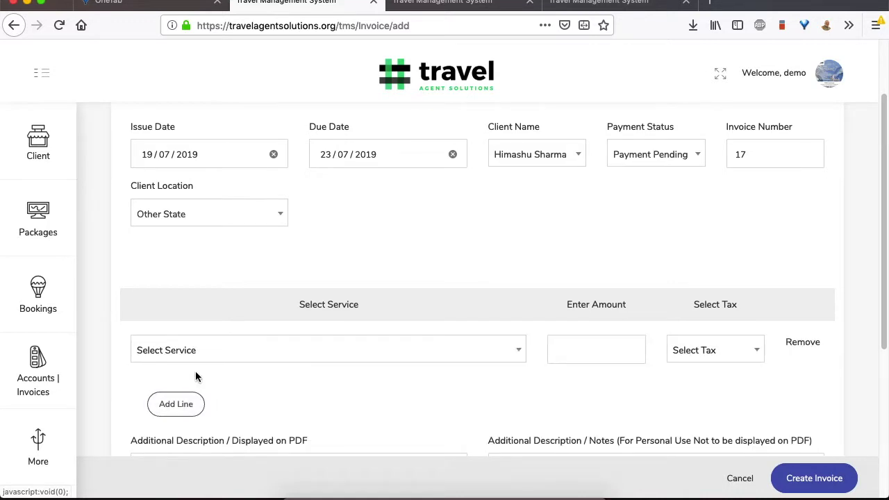
pyautogui.click(299, 355)
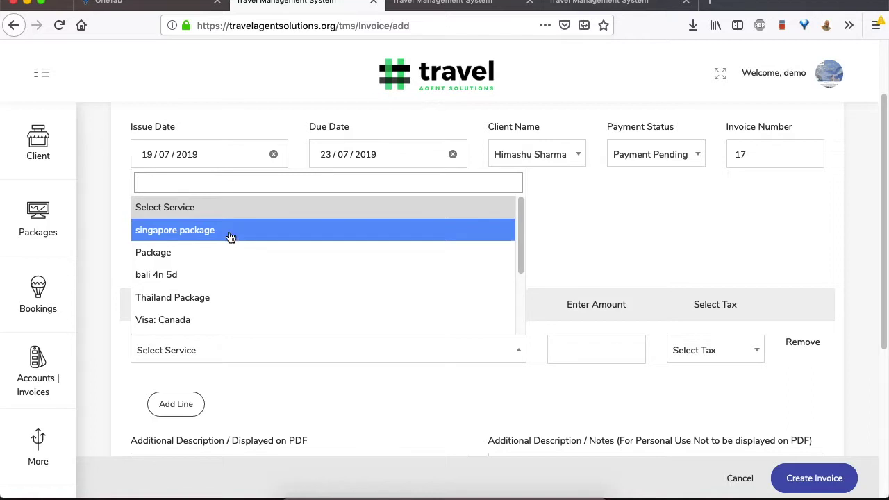
pyautogui.scroll(-2, 235, 274)
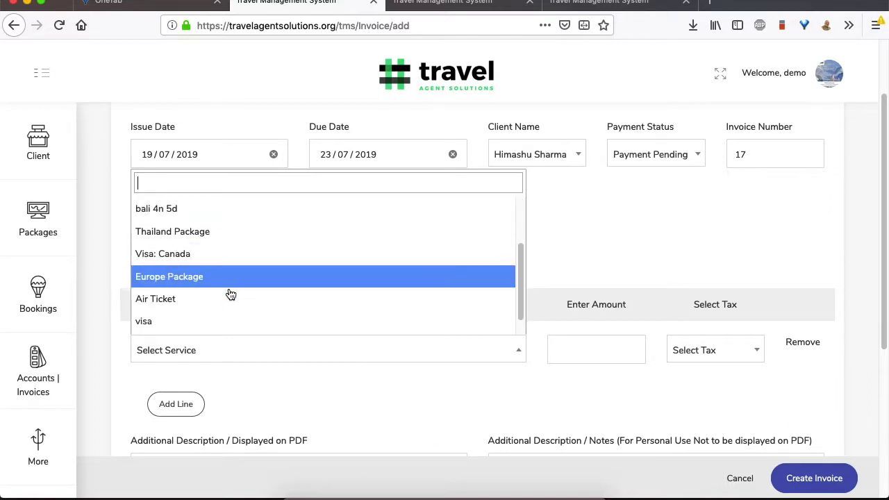
pyautogui.scroll(-1, 231, 288)
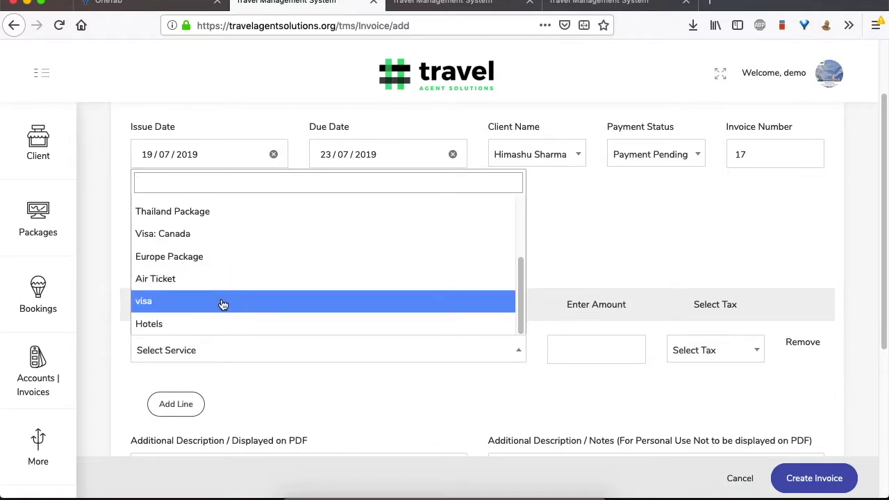
pyautogui.scroll(3, 232, 278)
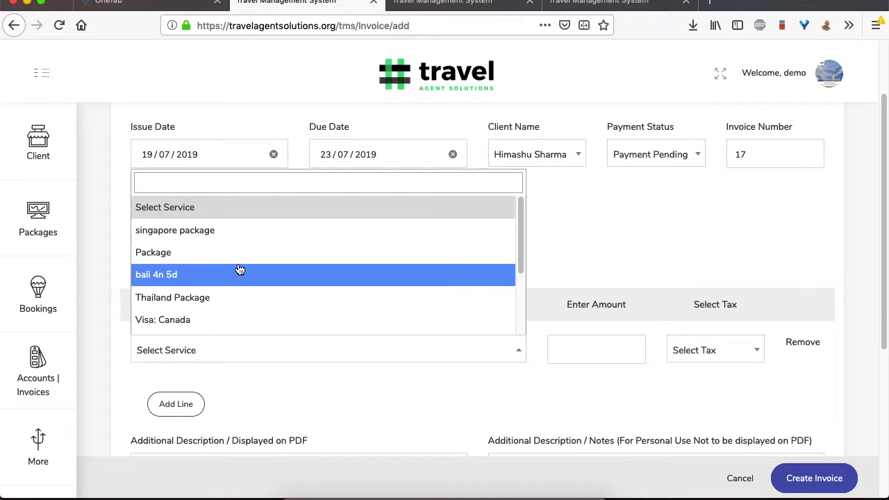
pyautogui.click(185, 234)
pyautogui.click(586, 351)
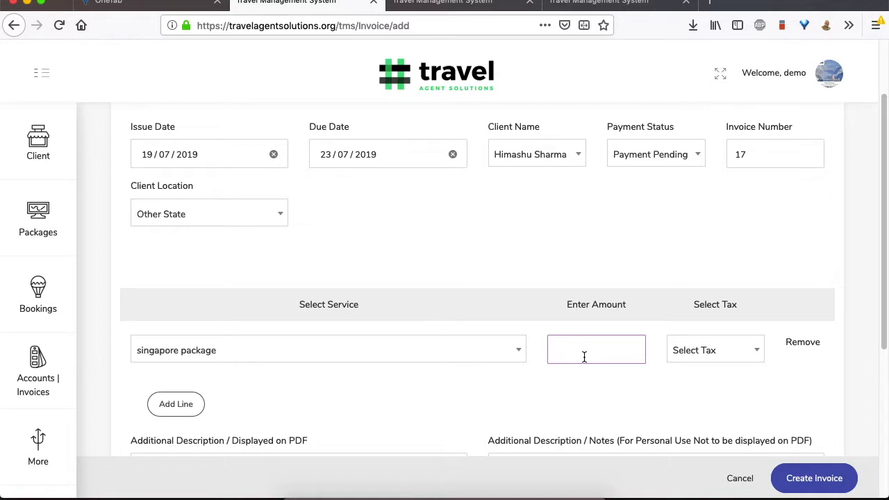
pyautogui.write('5')
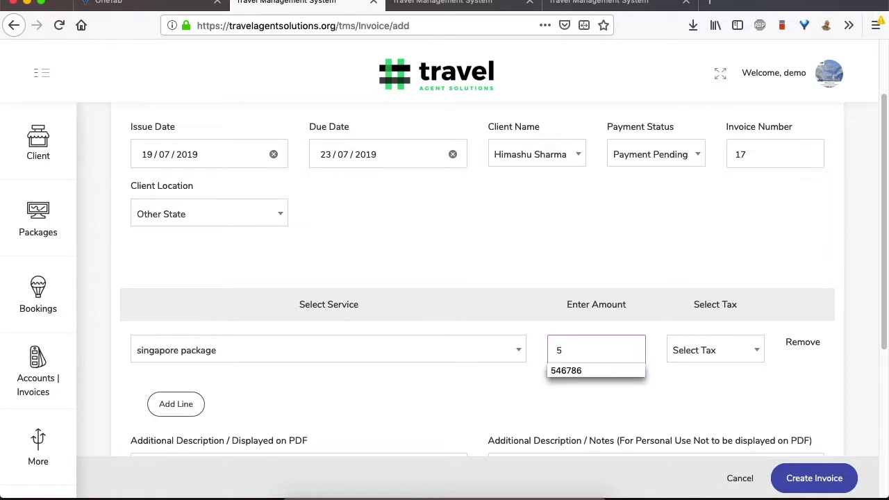
pyautogui.write('0000')
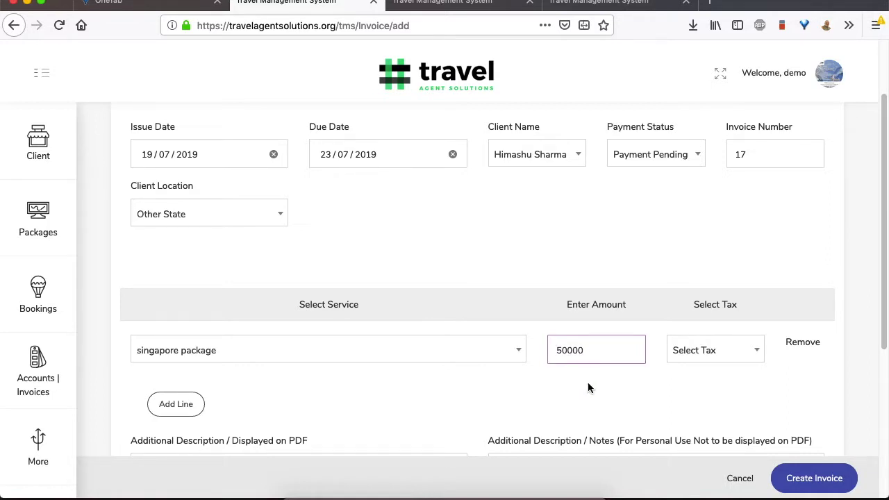
# Step: Apply IGST 18 to the singapore package line and enter the PDF description "Singapore package for 2 Adults and 1 Child"
pyautogui.click(742, 357)
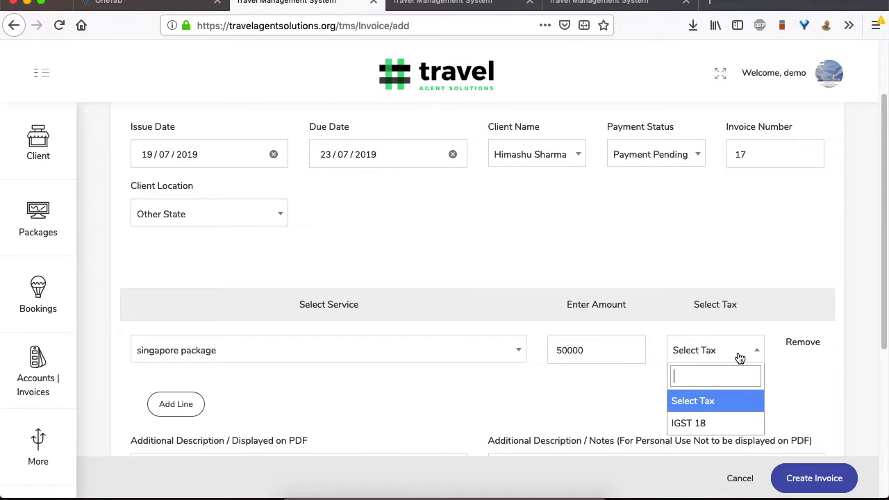
pyautogui.click(688, 425)
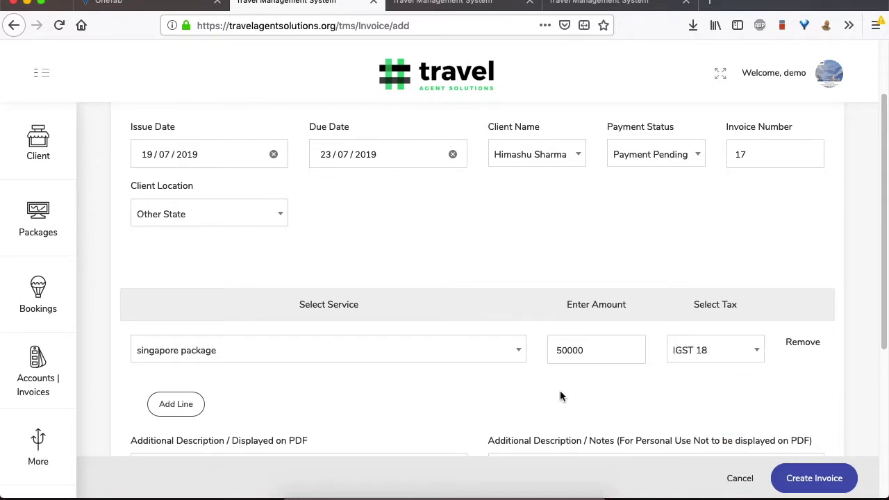
pyautogui.scroll(-3, 560, 392)
pyautogui.click(306, 397)
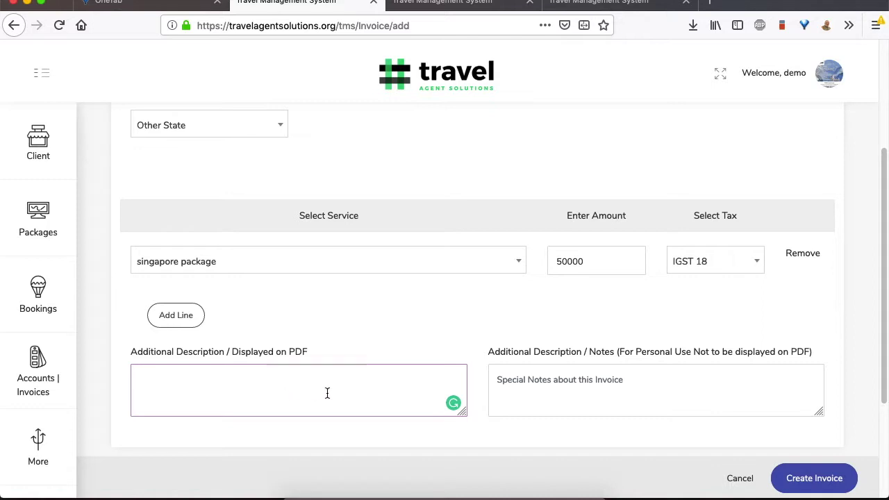
pyautogui.write('Singapore package for ')
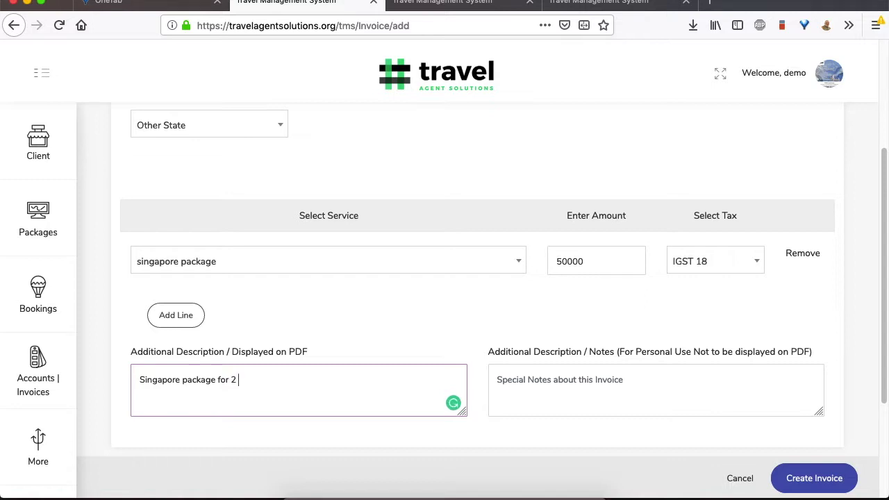
pyautogui.write('2 Adults abnd')
pyautogui.press('BackSpace')
pyautogui.press('BackSpace')
pyautogui.press('BackSpace')
pyautogui.press('BackSpace')
pyautogui.write('abnd')
pyautogui.press('BackSpace')
pyautogui.press('BackSpace')
pyautogui.press('BackSpace')
pyautogui.press('BackSpace')
pyautogui.write('nd 1 Chi')
# Step: Create the invoice and go back to the invoice list
pyautogui.click(801, 489)
pyautogui.scroll(1, 312, 278)
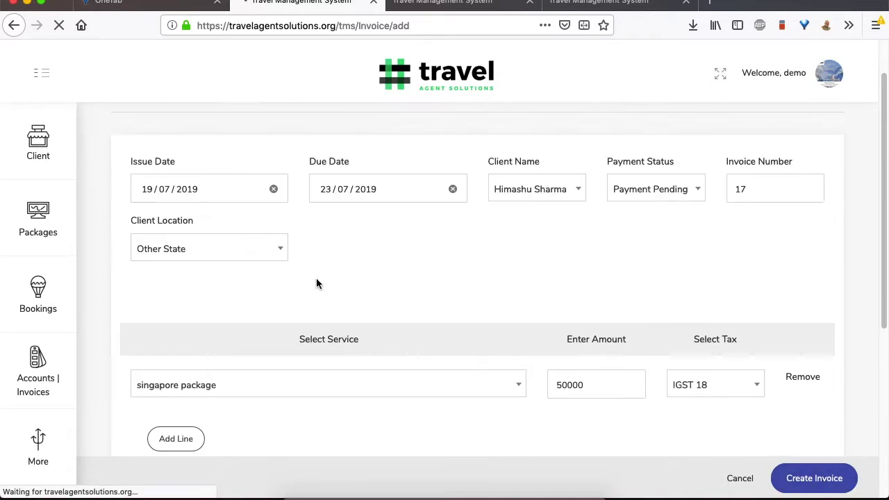
pyautogui.scroll(2, 317, 282)
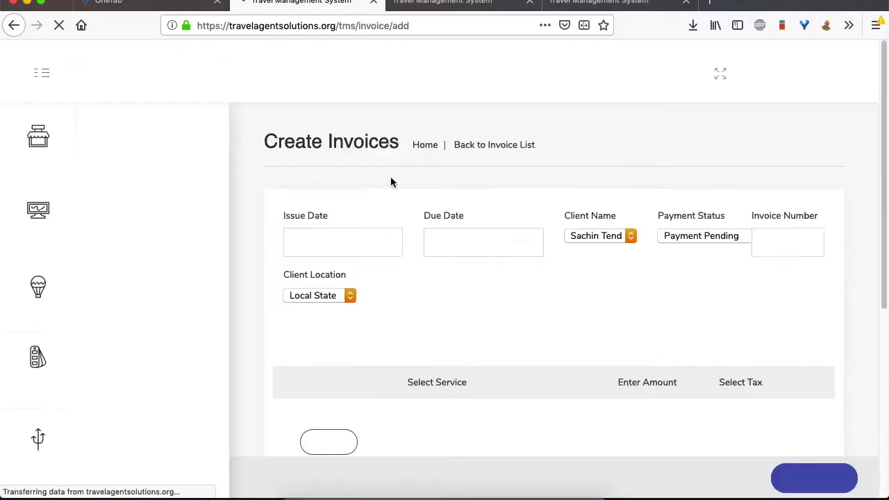
pyautogui.click(345, 152)
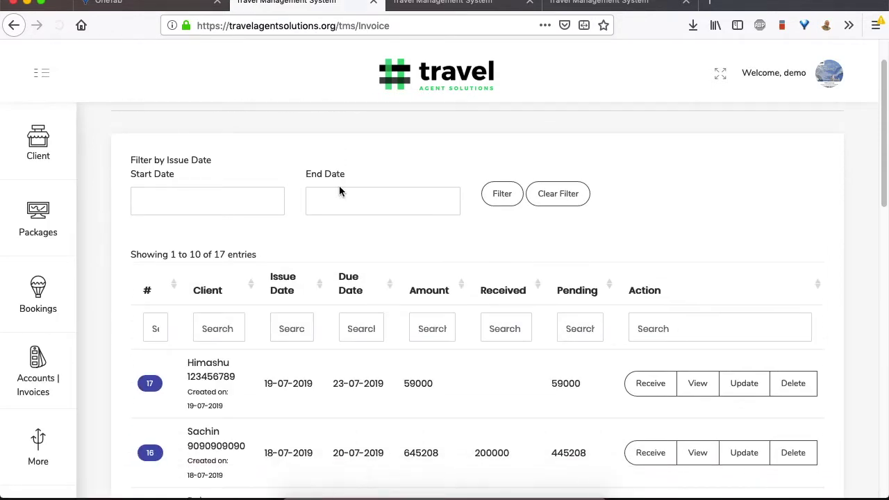
# Step: Open the PDF of the newly created invoice in a separate browser tab
pyautogui.scroll(-3, 774, 224)
pyautogui.rightClick(697, 250)
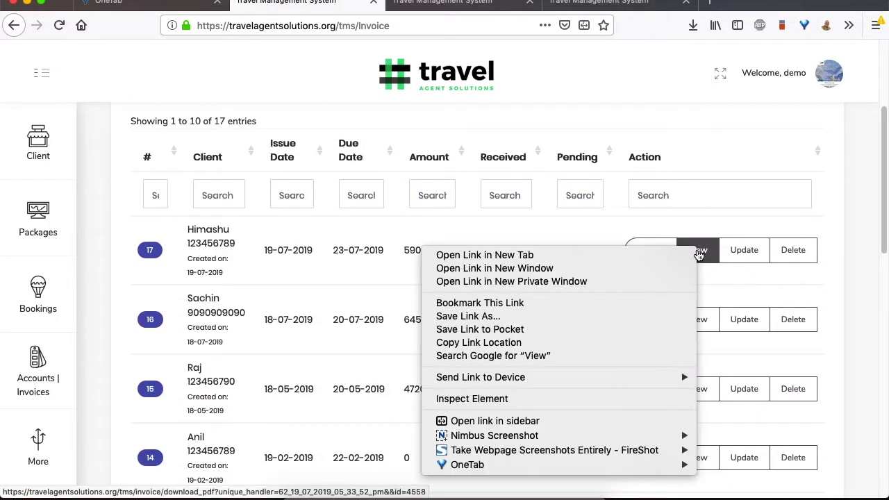
pyautogui.click(572, 252)
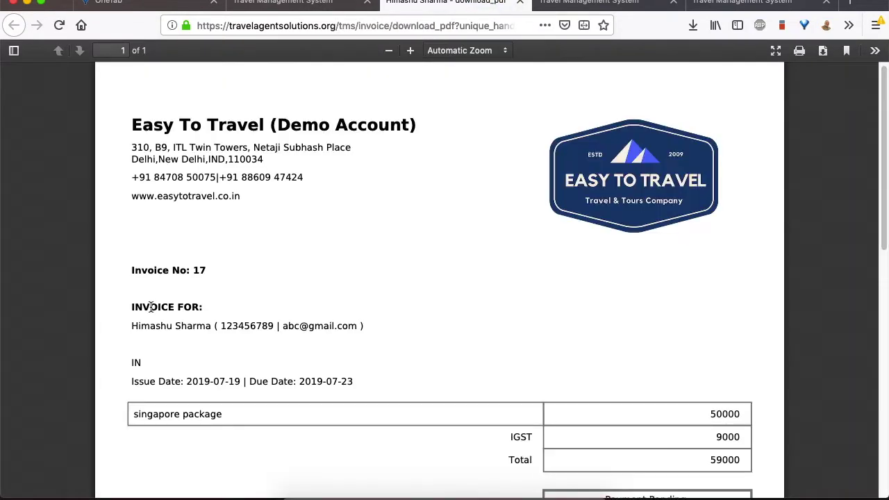
# Step: Examine the invoice PDF's company header, client details, dates, amounts with tax, payment status, description and signature area
pyautogui.scroll(-1, 151, 306)
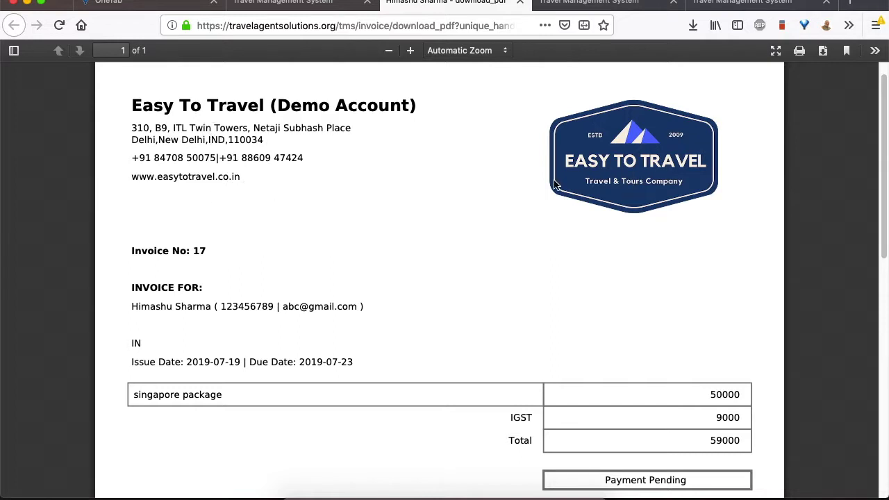
pyautogui.scroll(-1, 468, 262)
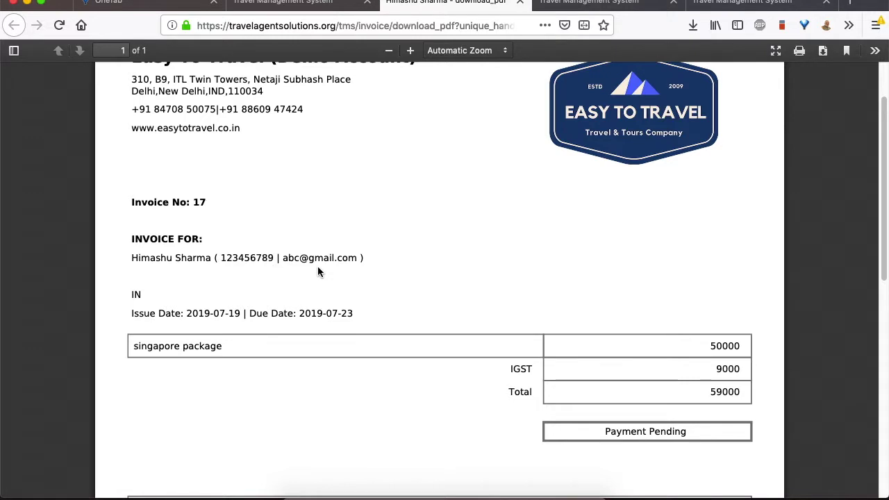
pyautogui.scroll(-2, 317, 266)
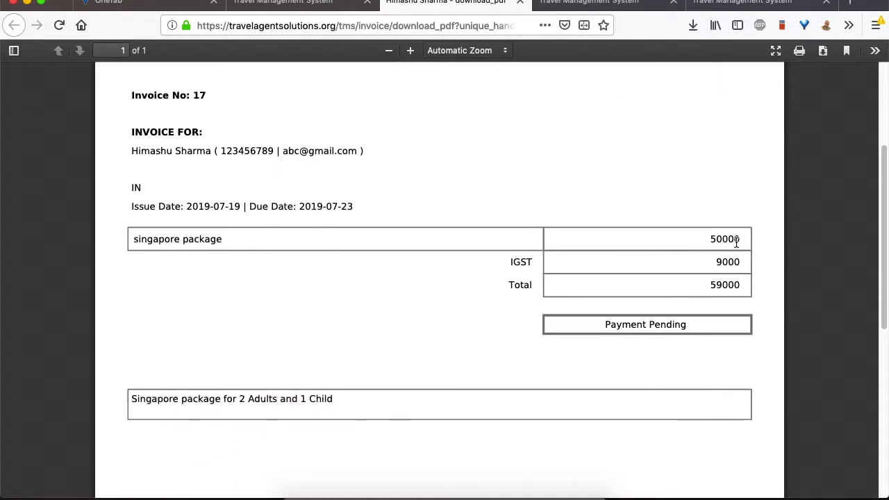
pyautogui.click(727, 260)
pyautogui.click(661, 322)
pyautogui.scroll(-5, 515, 369)
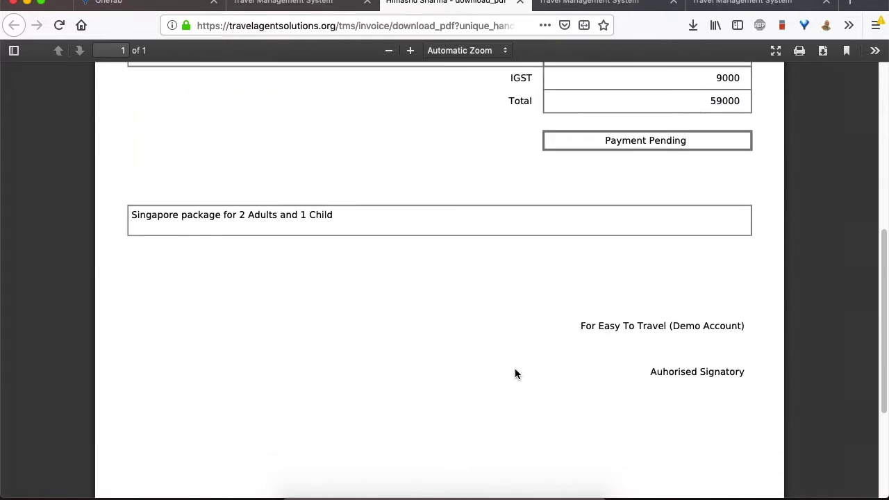
pyautogui.scroll(-1, 515, 374)
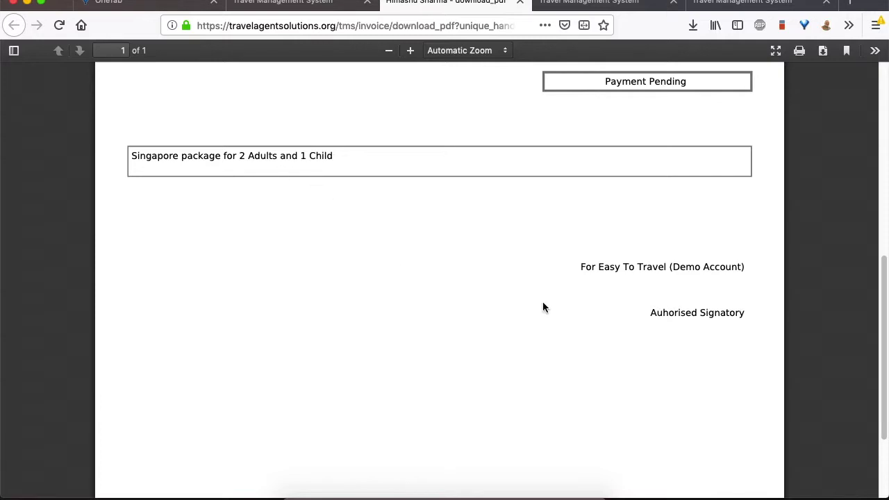
pyautogui.scroll(-1, 684, 309)
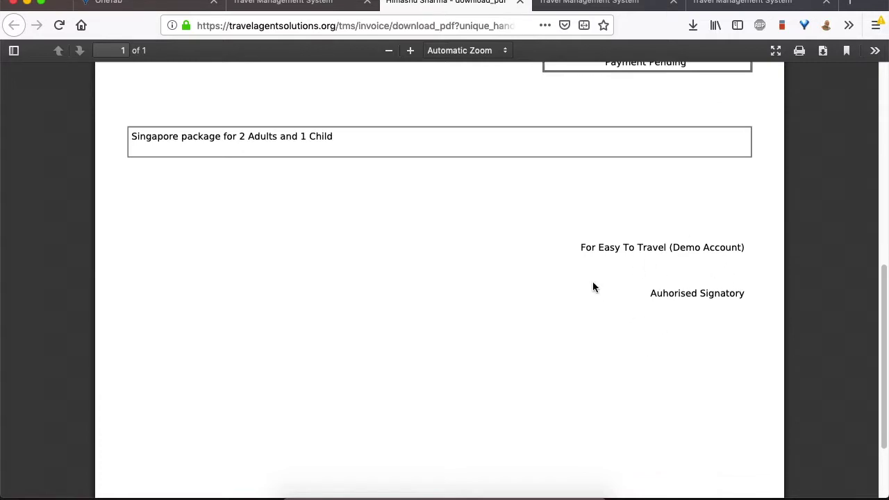
pyautogui.scroll(-6, 642, 301)
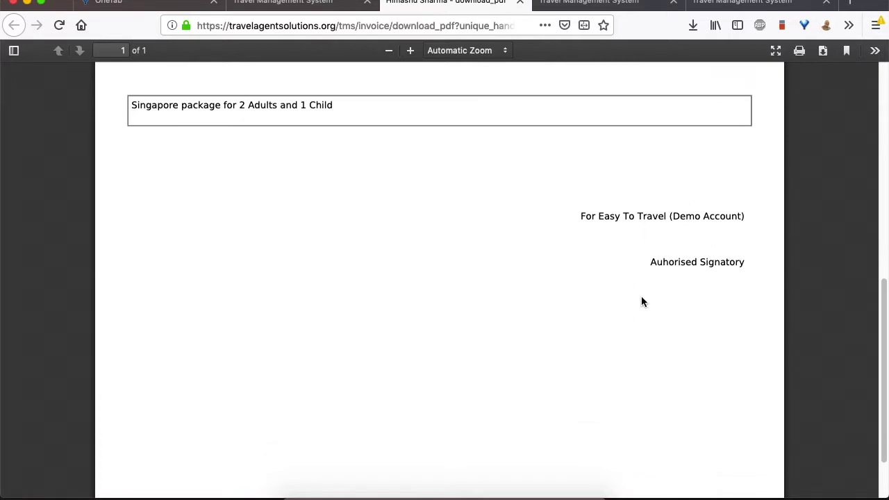
pyautogui.scroll(15, 642, 301)
pyautogui.scroll(10, 641, 301)
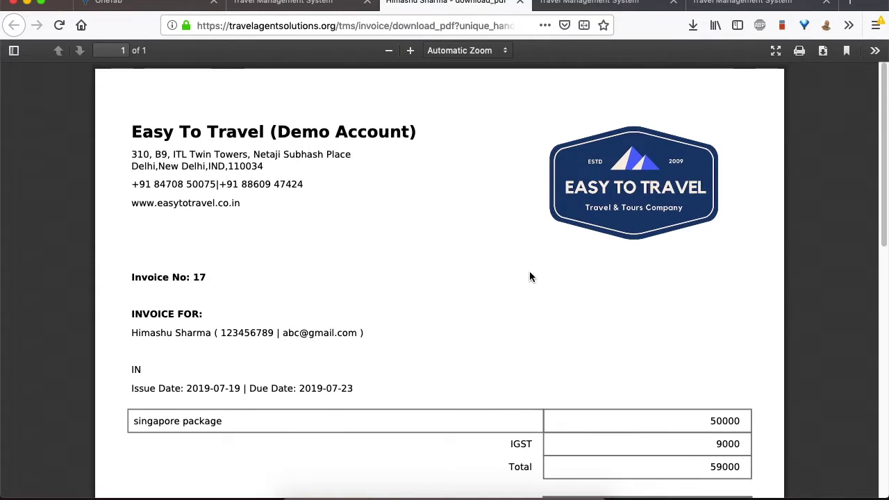
# Step: Return to the invoice list and open the payment receiving page for the newly created invoice
pyautogui.click(317, 7)
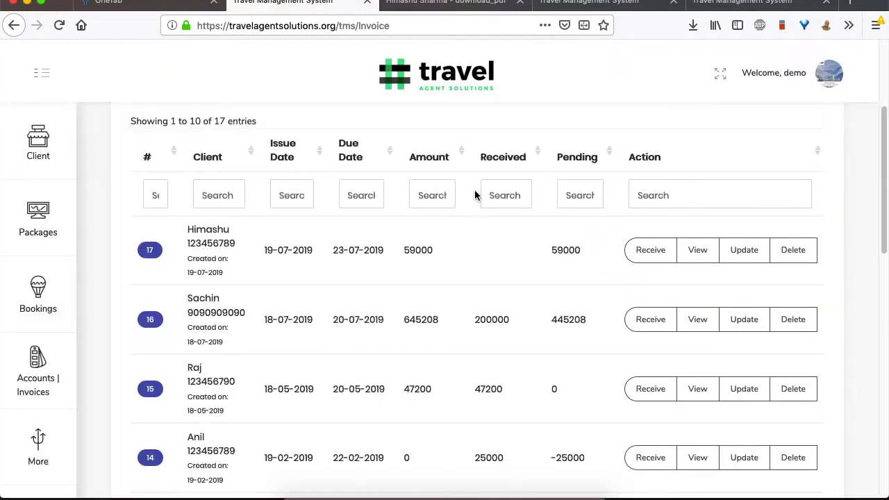
pyautogui.scroll(2, 473, 200)
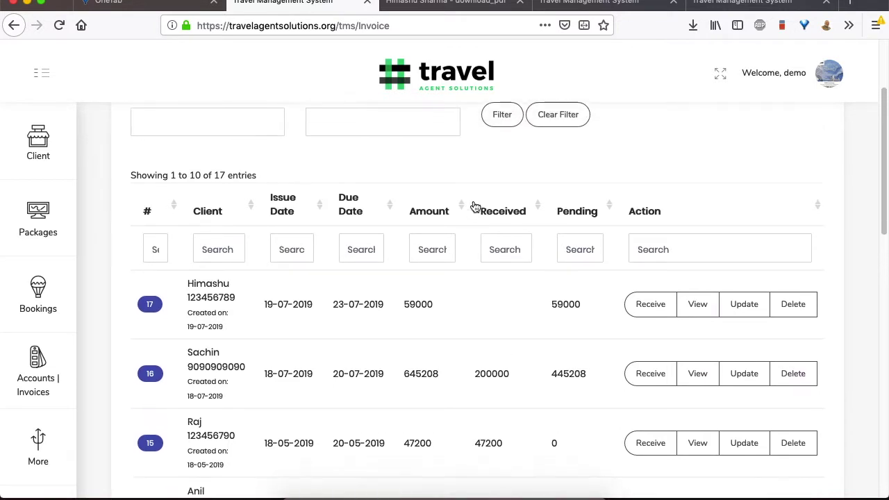
pyautogui.scroll(3, 718, 221)
pyautogui.scroll(-4, 716, 246)
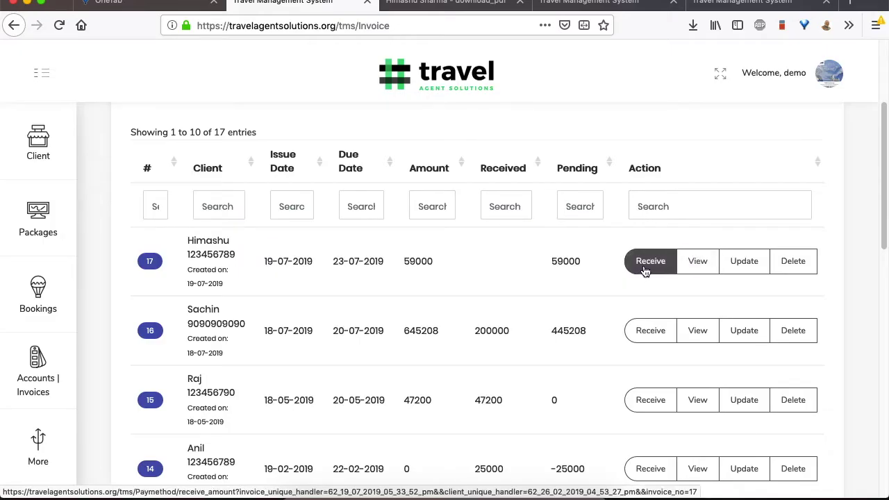
pyautogui.click(645, 272)
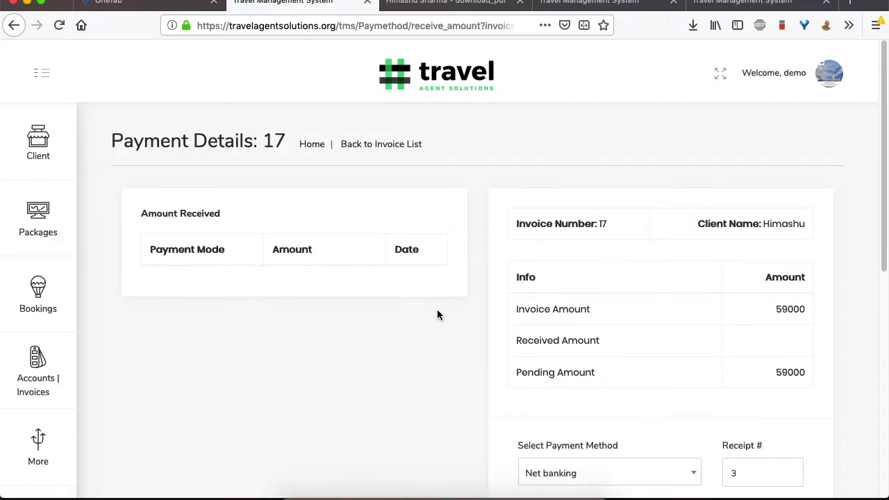
# Step: Review the payment methods available for recording a payment, leaving Net banking selected
pyautogui.scroll(-3, 437, 309)
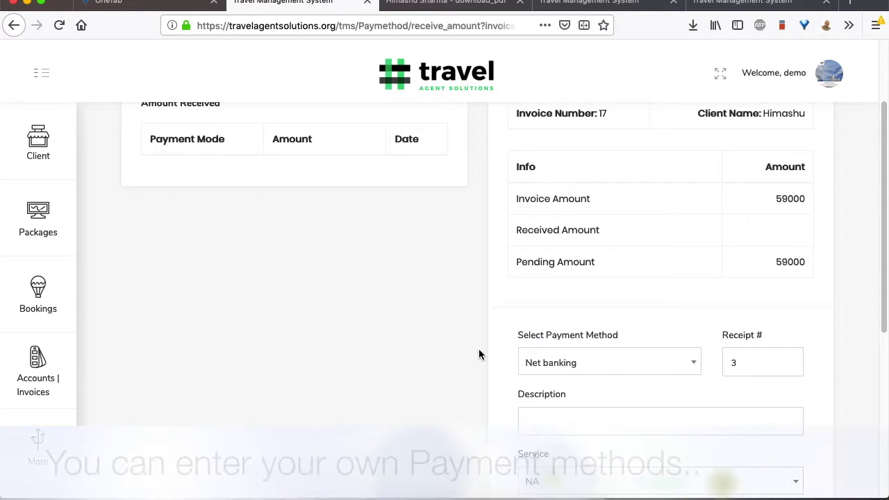
pyautogui.click(569, 369)
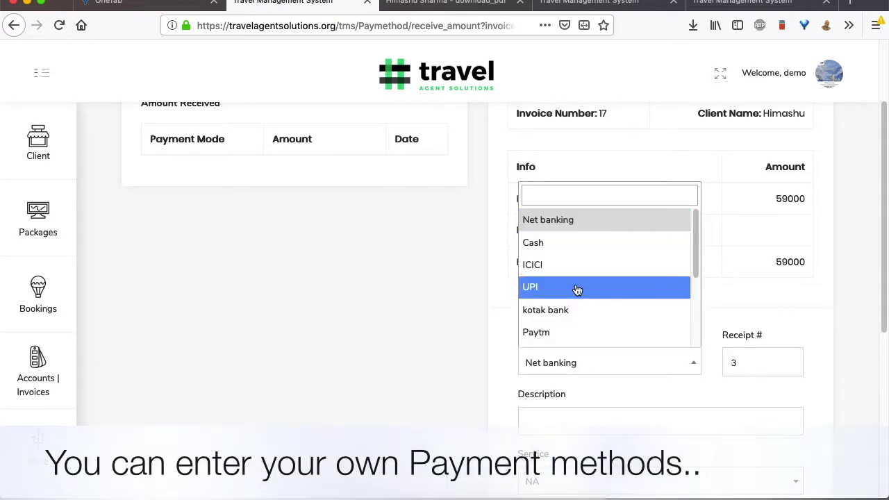
pyautogui.scroll(-1, 575, 302)
pyautogui.scroll(-2, 575, 312)
pyautogui.click(456, 317)
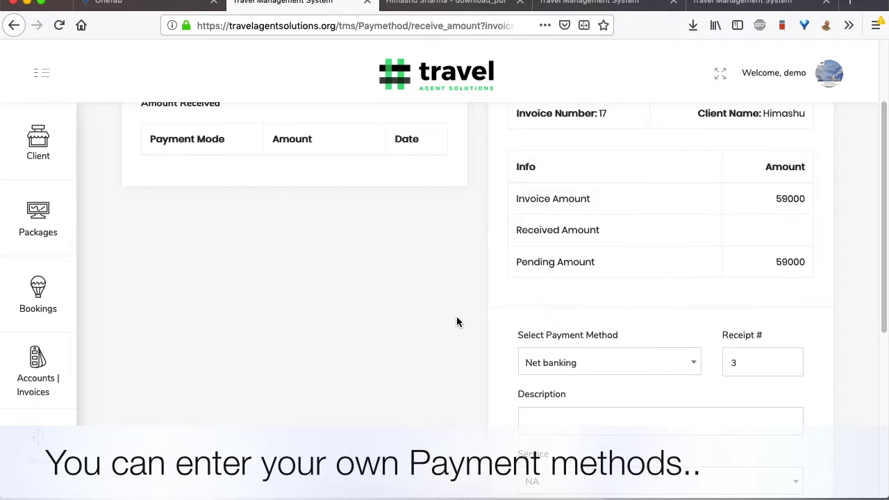
pyautogui.click(565, 362)
pyautogui.click(477, 349)
pyautogui.click(602, 367)
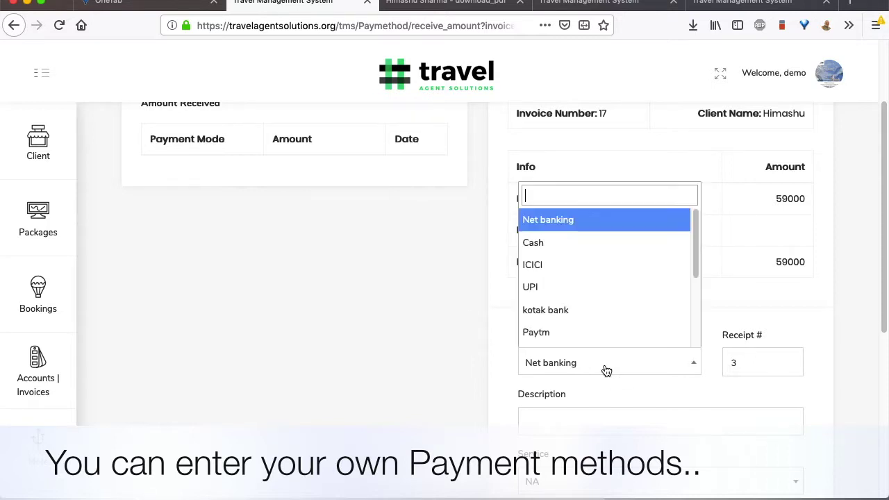
pyautogui.click(338, 339)
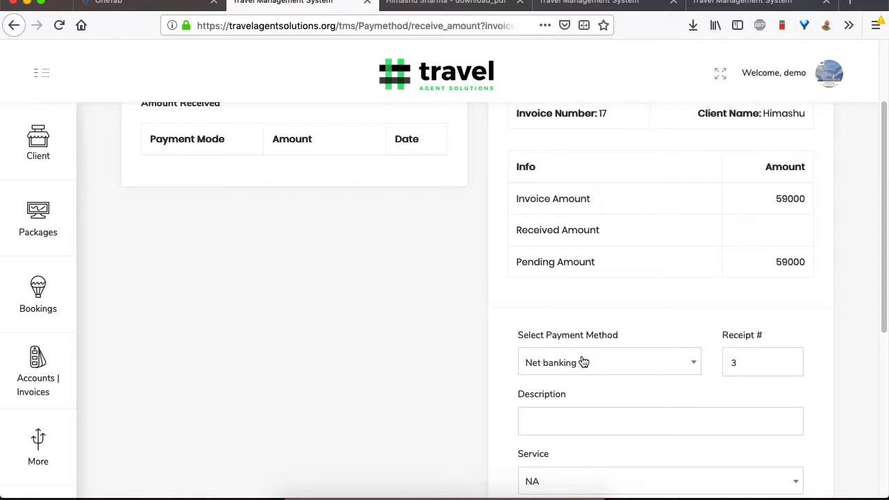
# Step: Set the payment method to kotak bank, keeping the receipt number as it is
pyautogui.click(758, 357)
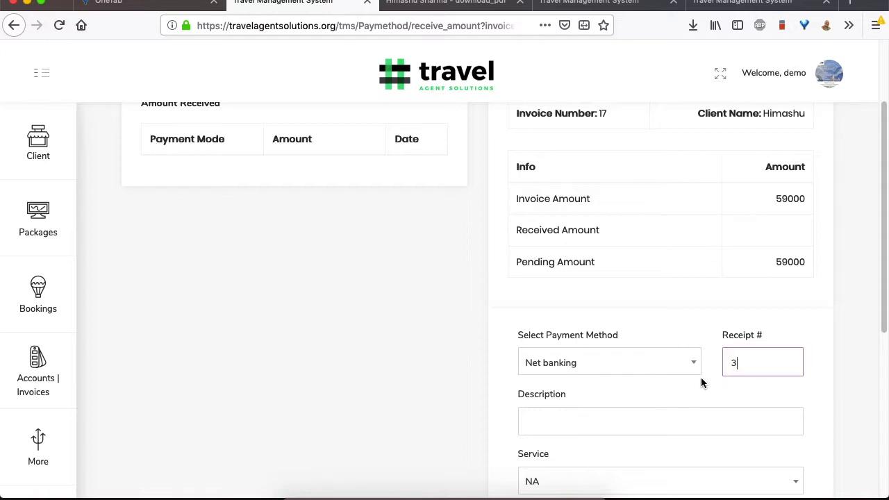
pyautogui.click(583, 368)
pyautogui.click(600, 307)
# Step: Enter "Advance amount" as the payment description
pyautogui.click(584, 420)
pyautogui.write('pas')
pyautogui.press('BackSpace')
pyautogui.press('BackSpace')
pyautogui.press('BackSpace')
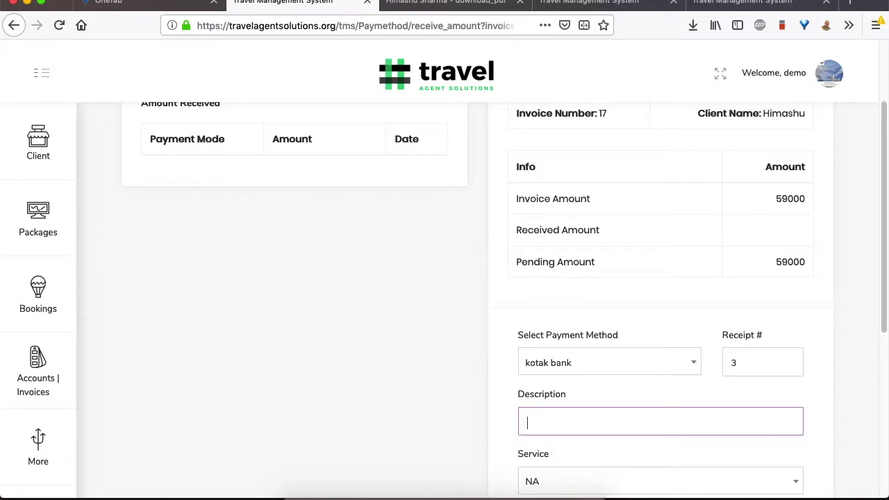
pyautogui.write('ad')
pyautogui.press('Down')
pyautogui.press('Return')
# Step: Choose singapore package as the service this payment is for
pyautogui.press('Tab')
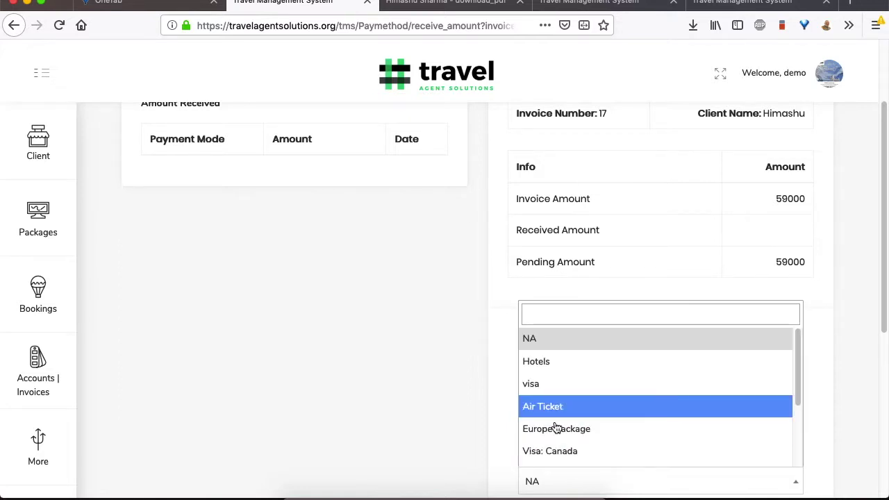
pyautogui.scroll(-1, 535, 391)
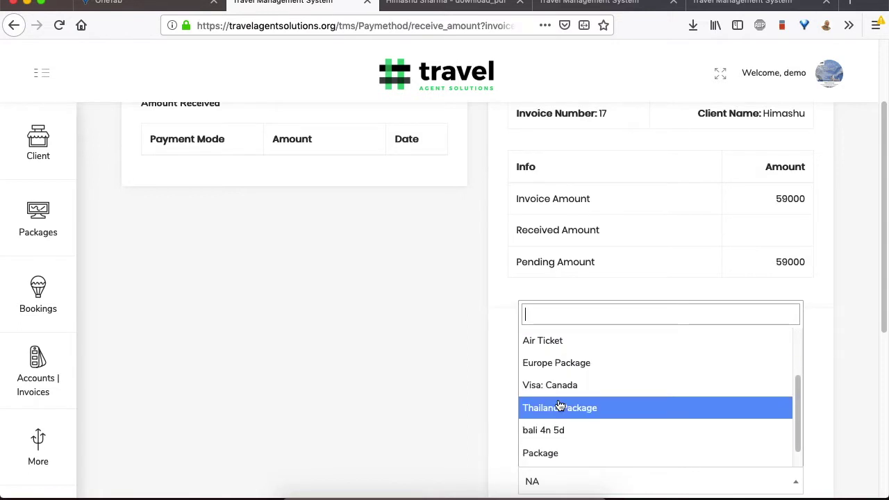
pyautogui.write('s')
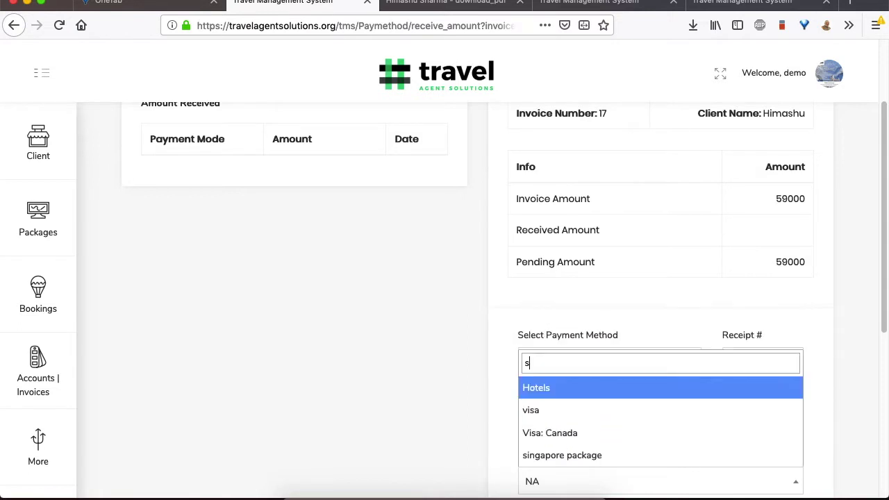
pyautogui.click(562, 456)
# Step: Set the amount received to 30000 and the received-on date to 20/07/2019
pyautogui.scroll(-5, 598, 444)
pyautogui.click(566, 344)
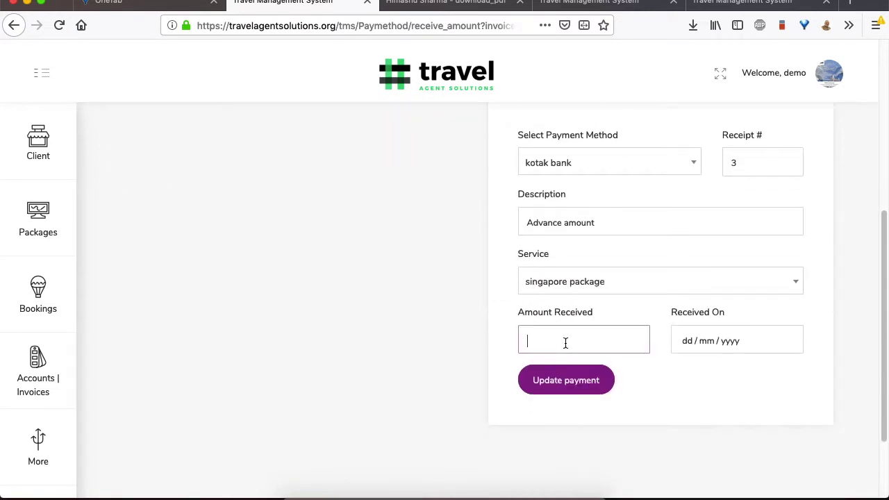
pyautogui.write('30000')
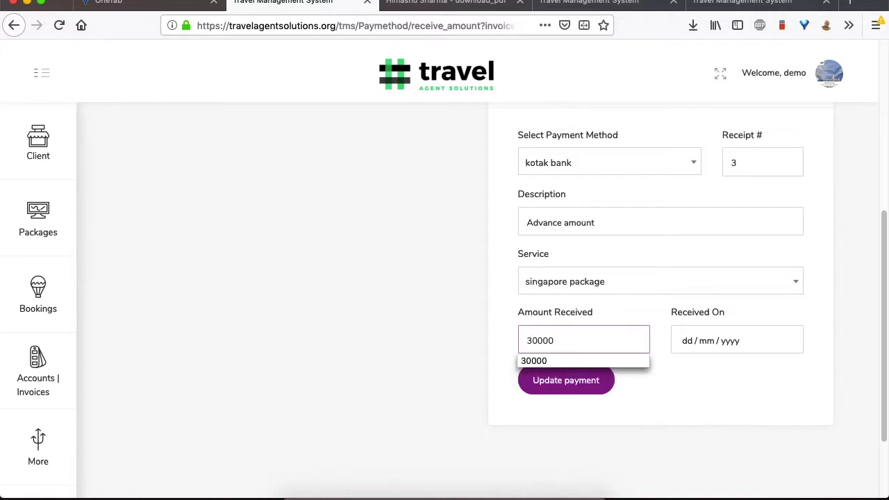
pyautogui.click(724, 347)
pyautogui.click(824, 248)
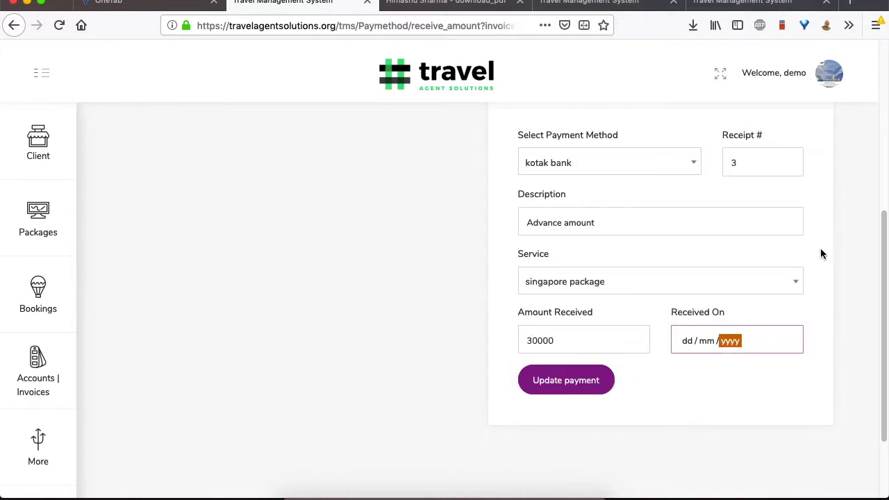
pyautogui.click(702, 421)
pyautogui.scroll(2, 703, 426)
pyautogui.scroll(-2, 703, 428)
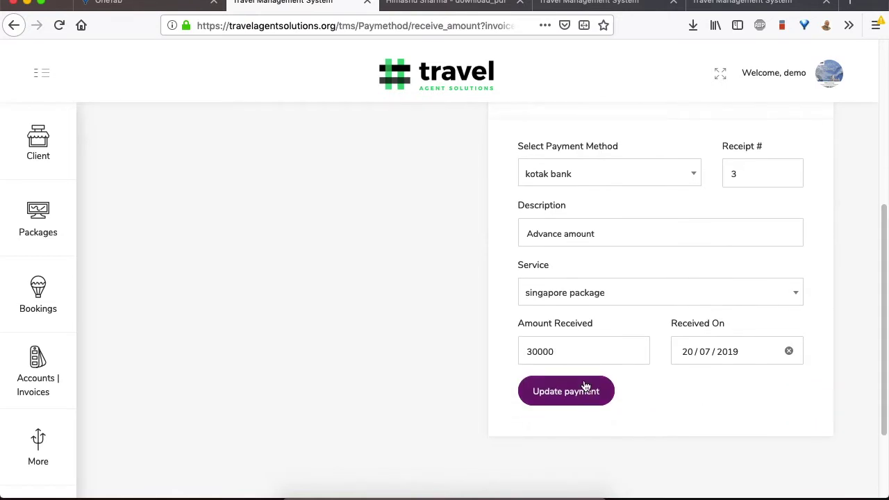
# Step: Save the advance payment and check the newest invoice's total, received and pending amounts in the sale invoice list
pyautogui.click(567, 408)
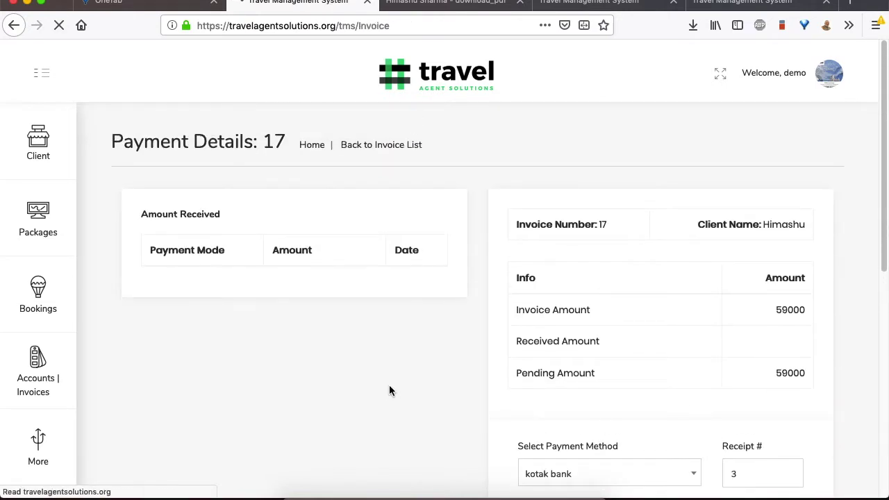
pyautogui.scroll(-2, 389, 386)
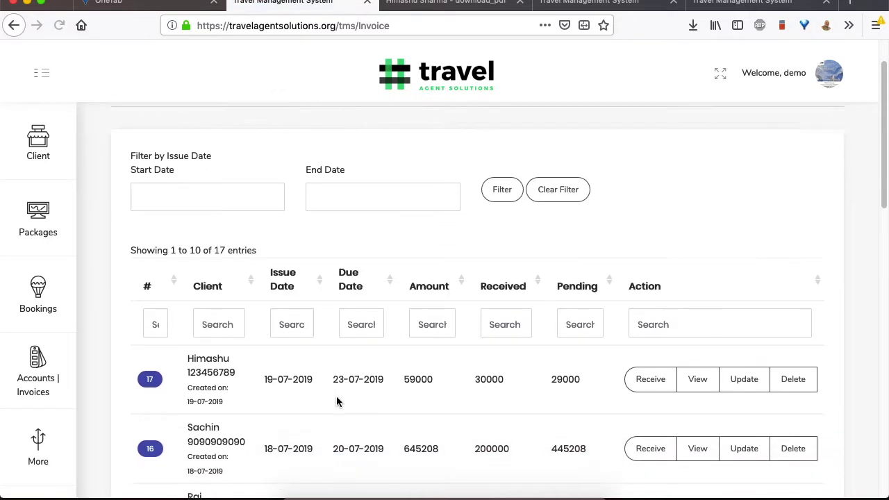
pyautogui.doubleClick(419, 365)
pyautogui.click(416, 388)
pyautogui.click(472, 389)
pyautogui.doubleClick(563, 362)
pyautogui.click(503, 383)
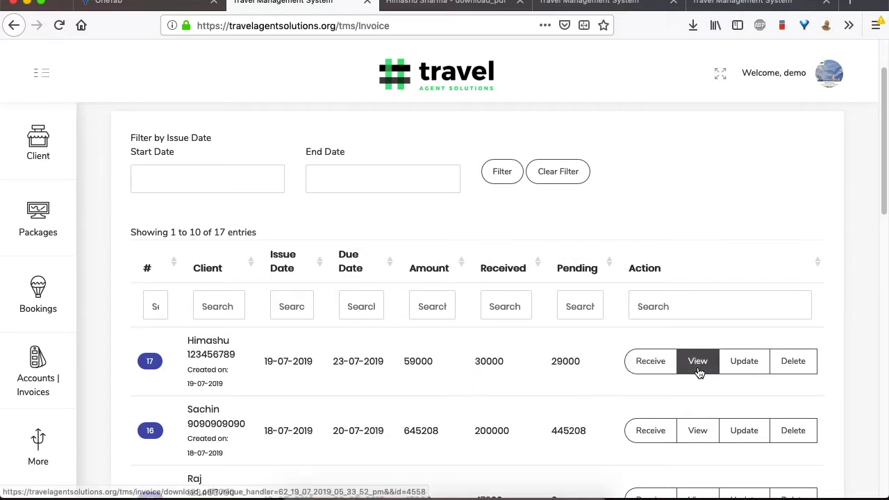
# Step: Open the payment details of the newest invoice and check the recorded payment's mode, amount and date
pyautogui.click(643, 373)
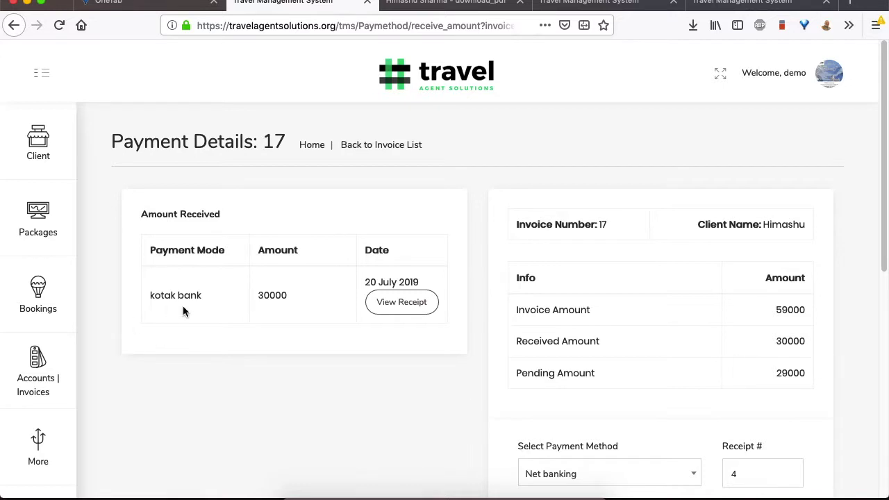
pyautogui.moveTo(165, 287); pyautogui.dragTo(174, 326)
pyautogui.click(174, 327)
pyautogui.doubleClick(273, 295)
pyautogui.click(264, 327)
pyautogui.moveTo(366, 282); pyautogui.dragTo(420, 284)
pyautogui.click(349, 339)
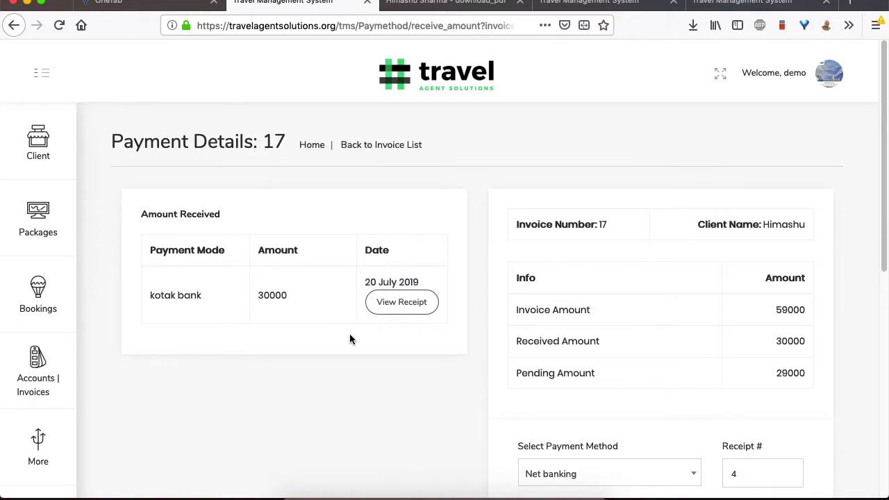
# Step: Open the receipt for the kotak bank payment and check its amount received, receipt number and invoice number
pyautogui.click(393, 305)
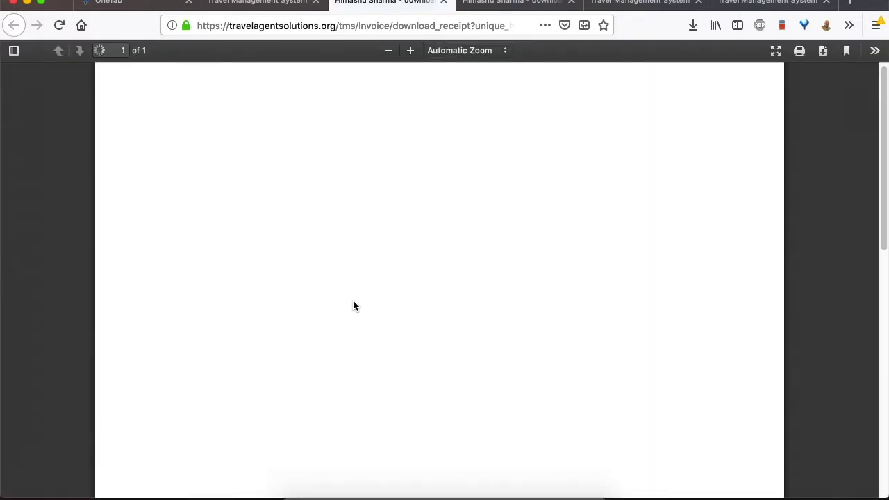
pyautogui.scroll(-3, 353, 306)
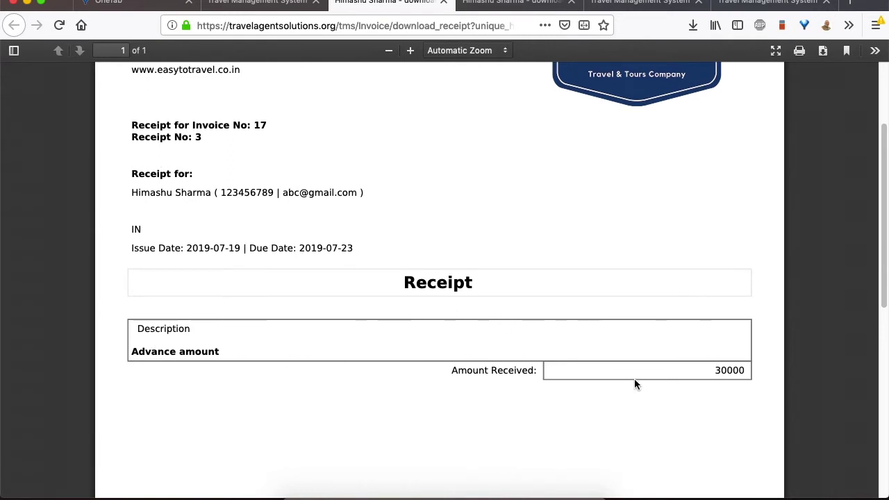
pyautogui.scroll(5, 632, 379)
pyautogui.scroll(-1, 591, 368)
pyautogui.moveTo(155, 230); pyautogui.dragTo(219, 225)
pyautogui.click(246, 240)
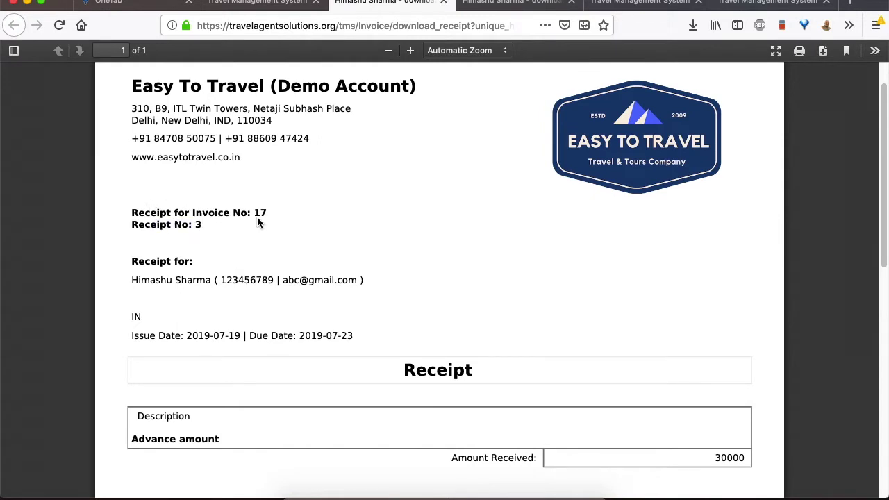
pyautogui.doubleClick(256, 212)
pyautogui.click(308, 234)
# Step: Review the receipt's company header, client details, dates and payment description, and close the receipt
pyautogui.scroll(-2, 308, 233)
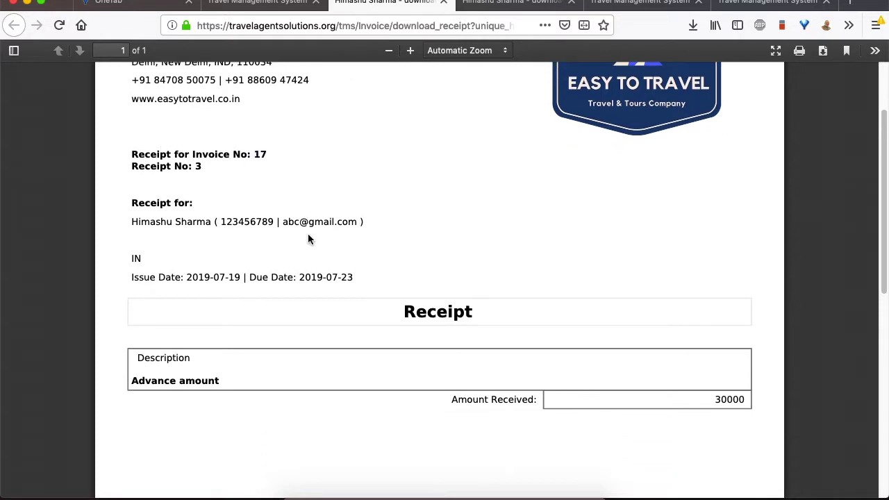
pyautogui.scroll(-3, 309, 239)
pyautogui.scroll(3, 313, 246)
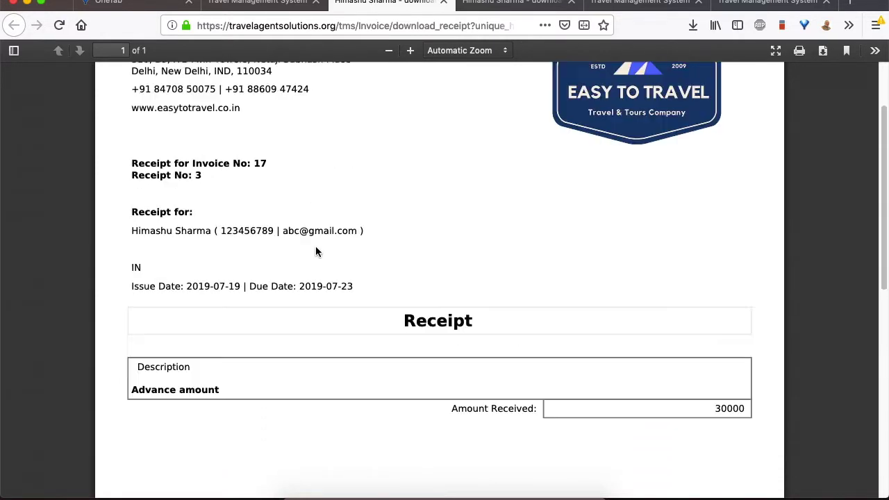
pyautogui.scroll(3, 316, 251)
pyautogui.scroll(-2, 316, 251)
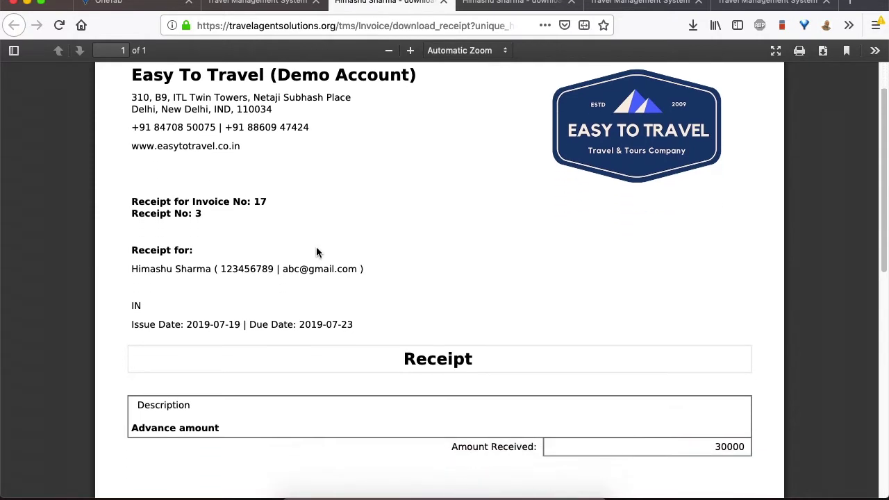
pyautogui.scroll(-5, 316, 249)
pyautogui.scroll(4, 317, 248)
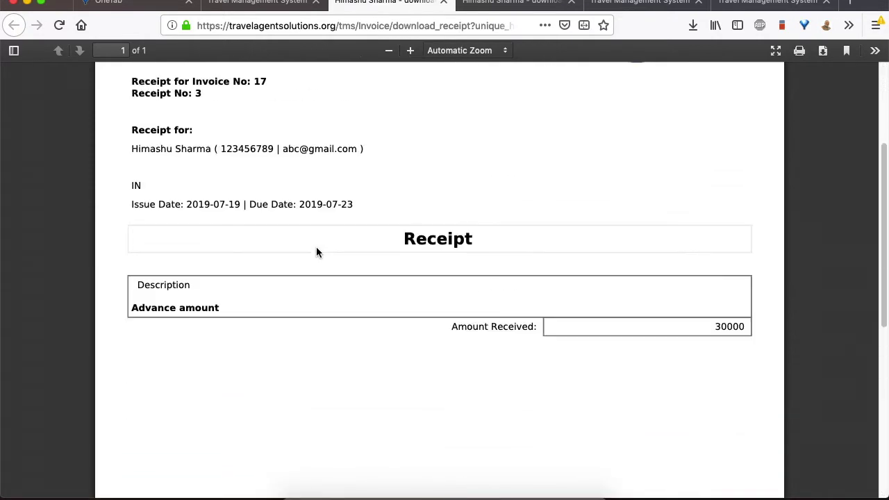
pyautogui.scroll(4, 316, 253)
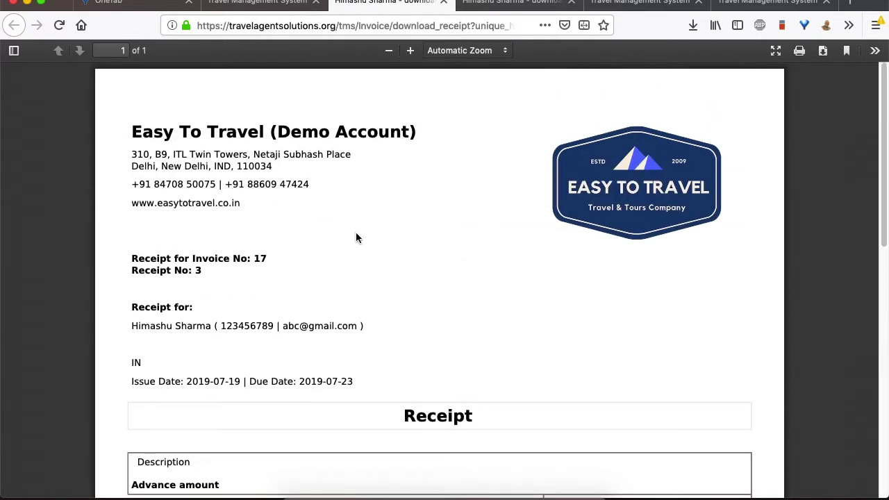
pyautogui.click(443, 3)
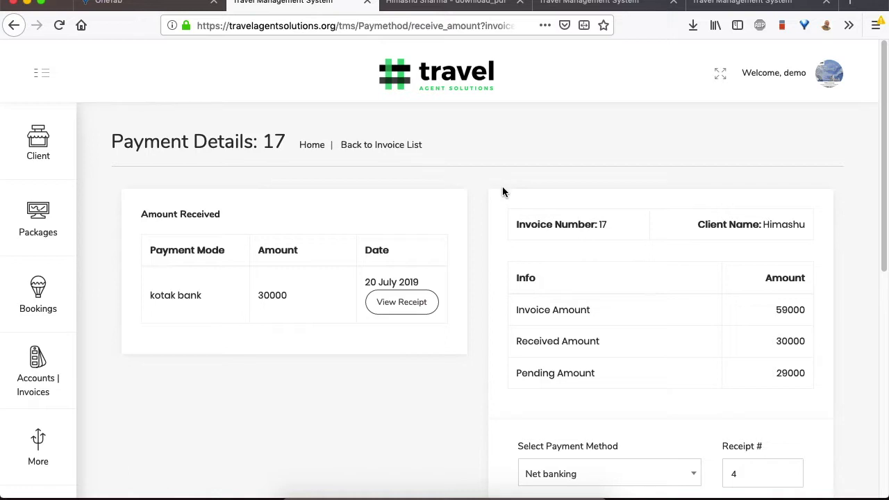
# Step: Open the payment methods list in a separate tab and look through the available banks and payment modes
pyautogui.click(46, 378)
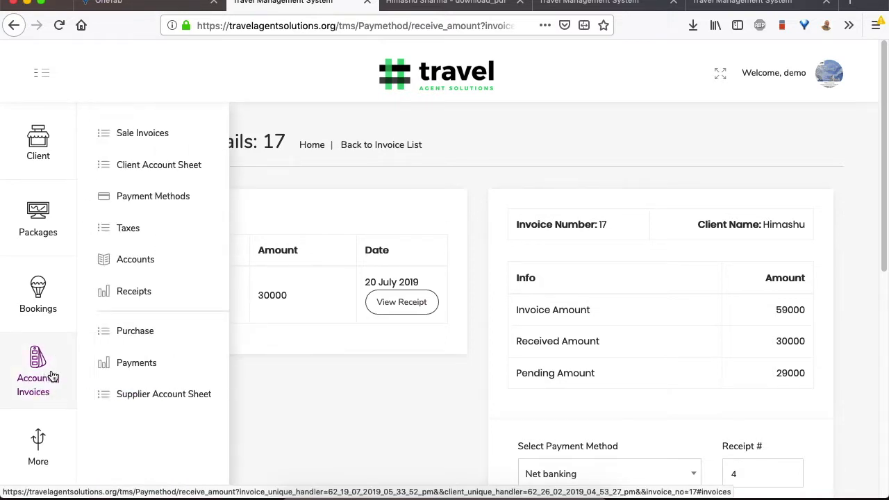
pyautogui.rightClick(156, 201)
pyautogui.click(163, 201)
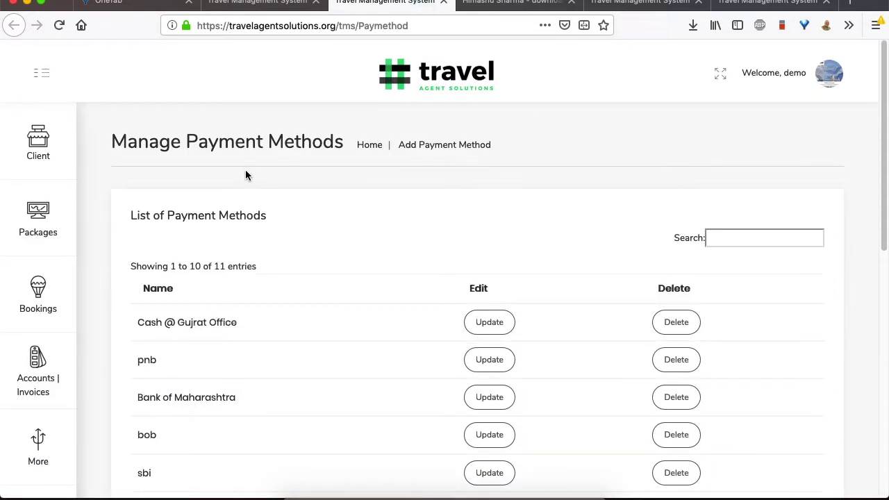
pyautogui.scroll(-2, 314, 251)
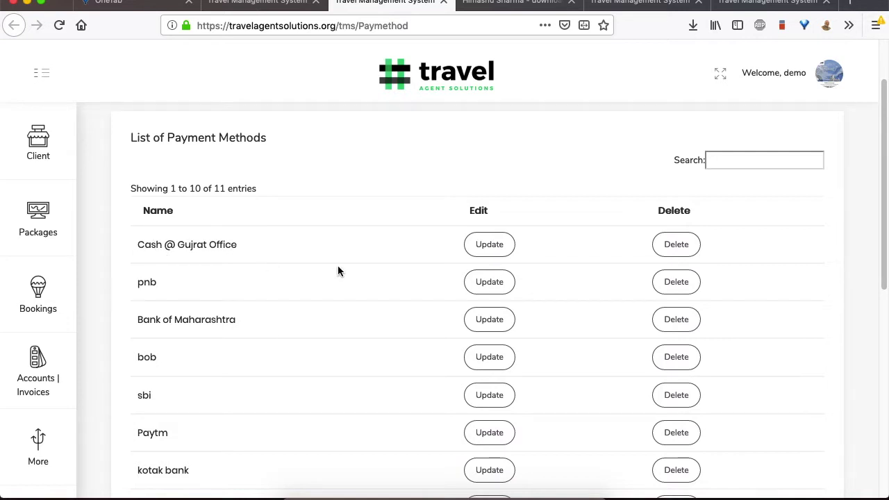
pyautogui.scroll(-1, 338, 265)
pyautogui.doubleClick(146, 228)
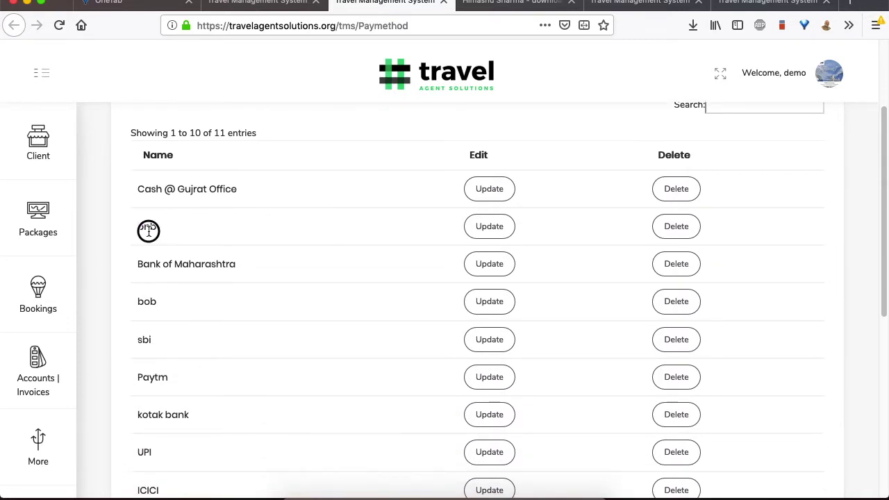
pyautogui.scroll(-1, 257, 237)
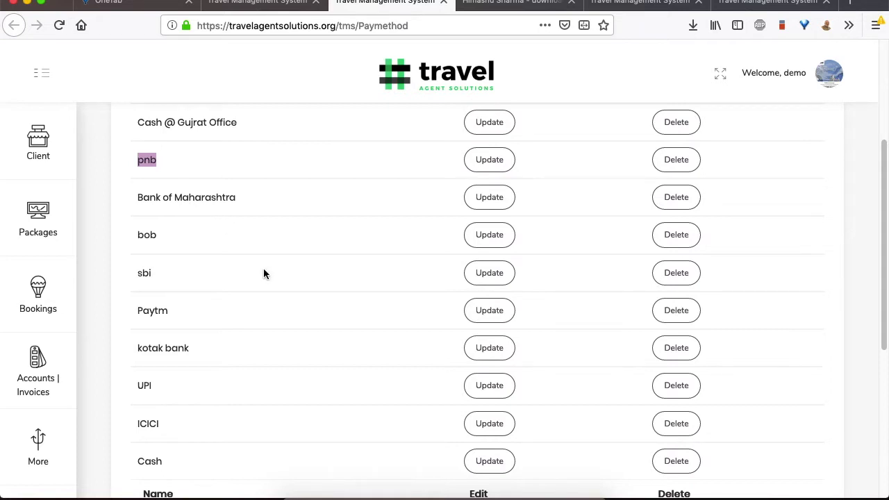
pyautogui.scroll(-1, 264, 273)
pyautogui.click(184, 186)
pyautogui.tripleClick(184, 186)
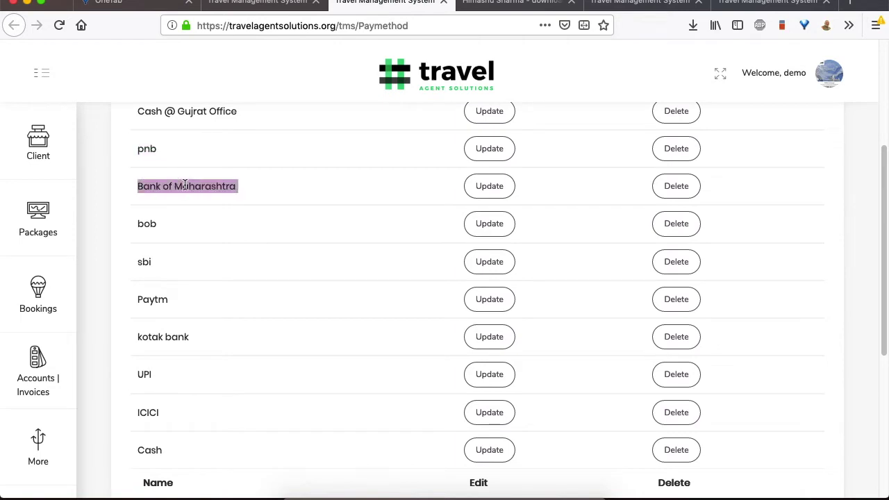
pyautogui.scroll(5, 264, 230)
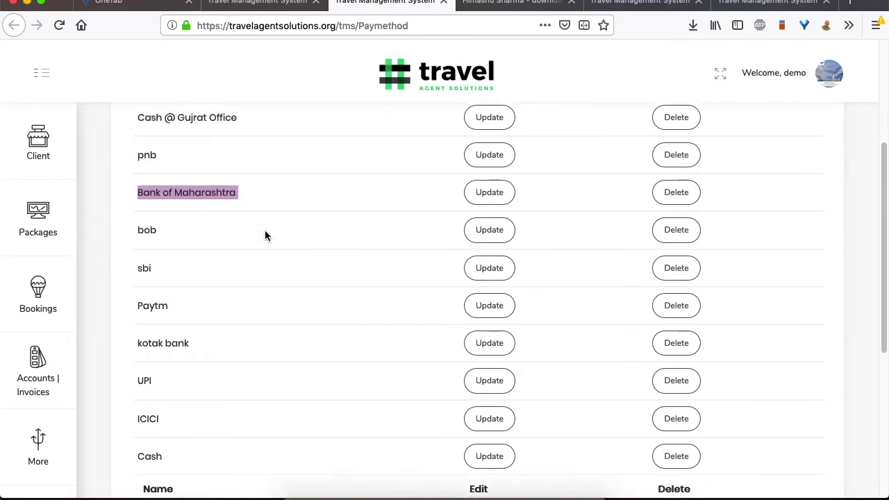
pyautogui.scroll(1, 264, 234)
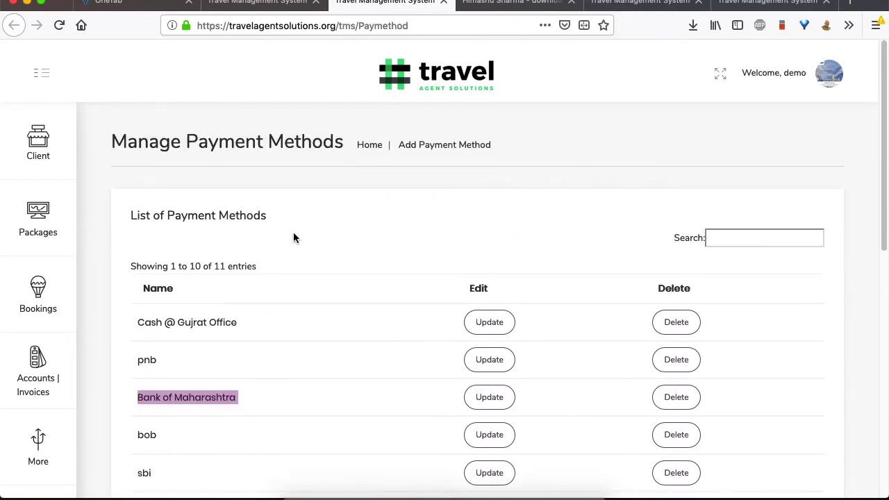
# Step: Add a new payment method named "Bank of Baroda"
pyautogui.click(422, 150)
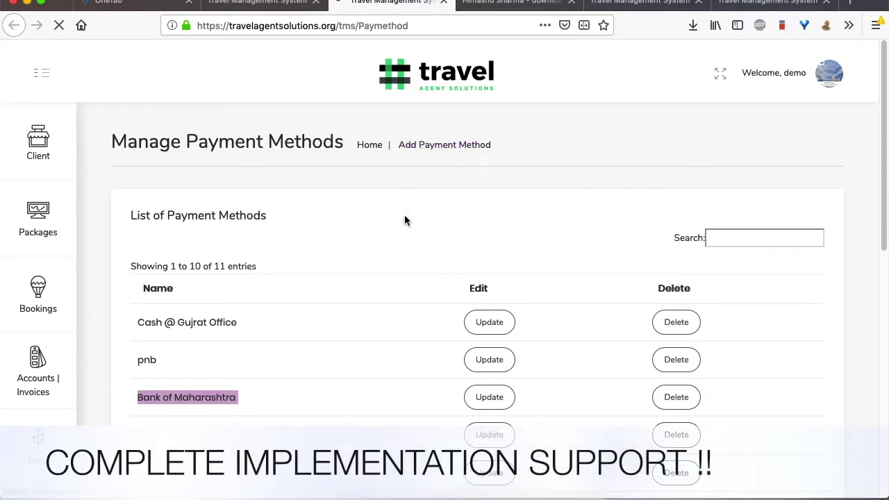
pyautogui.click(246, 238)
pyautogui.write('Bank of Baroda')
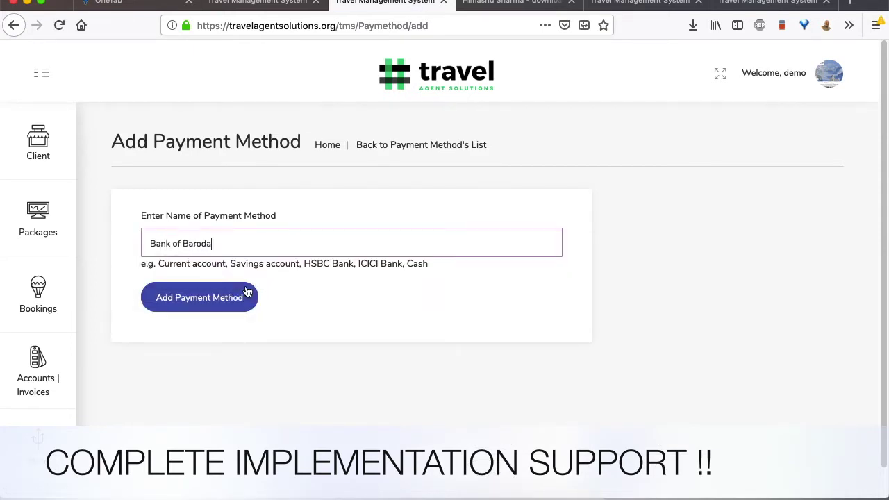
pyautogui.click(212, 310)
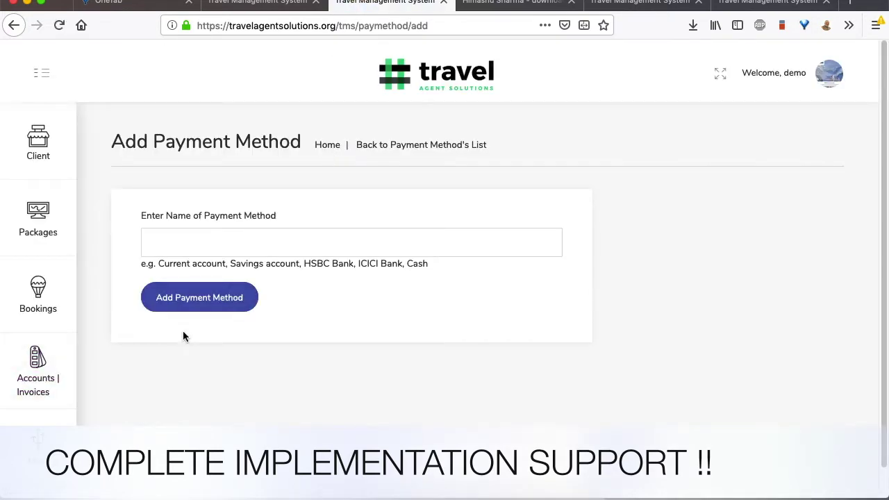
# Step: Return to the payment methods list and check the Bank of Baroda entry
pyautogui.click(379, 150)
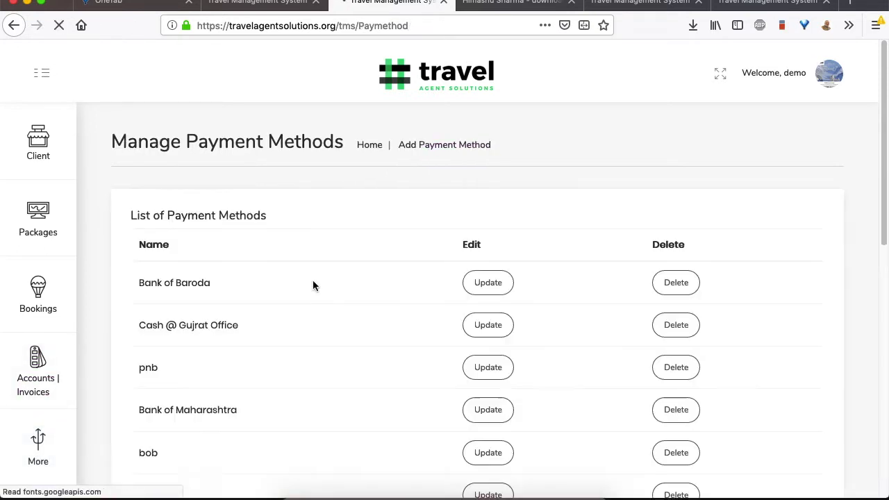
pyautogui.doubleClick(174, 324)
pyautogui.tripleClick(174, 324)
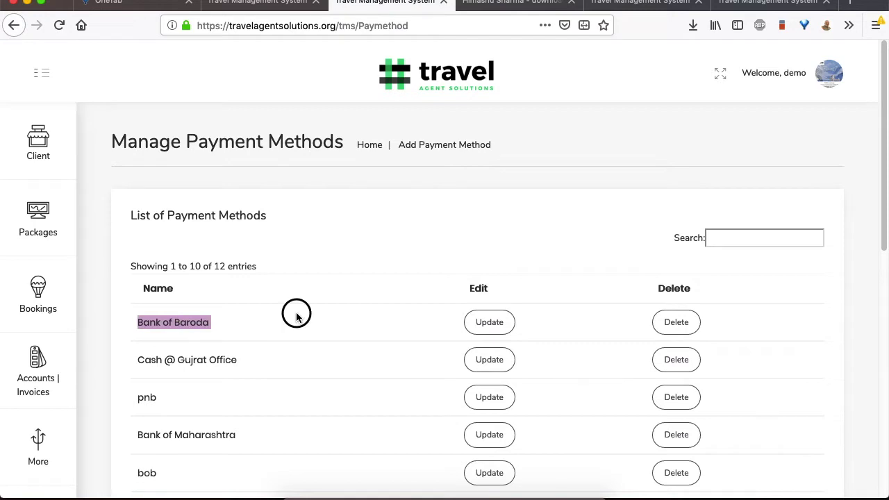
pyautogui.click(295, 315)
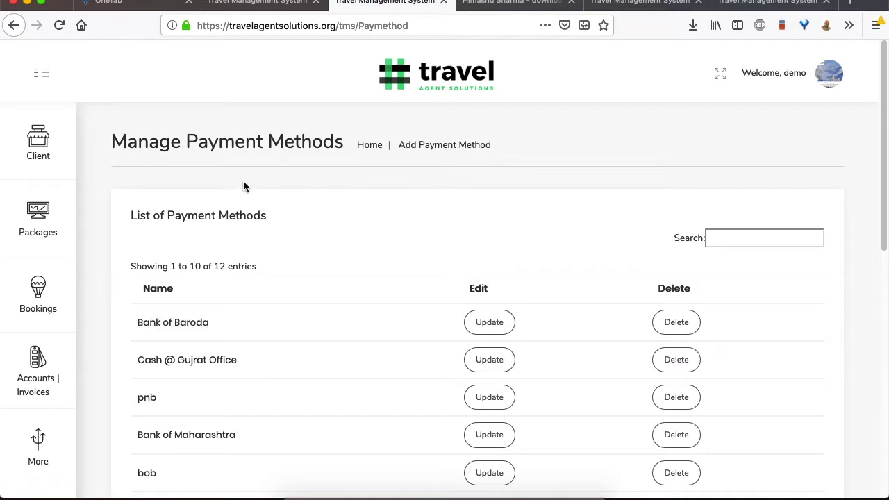
# Step: Open the sale invoices list and compare the newest invoice's total, received and pending amounts
pyautogui.click(50, 383)
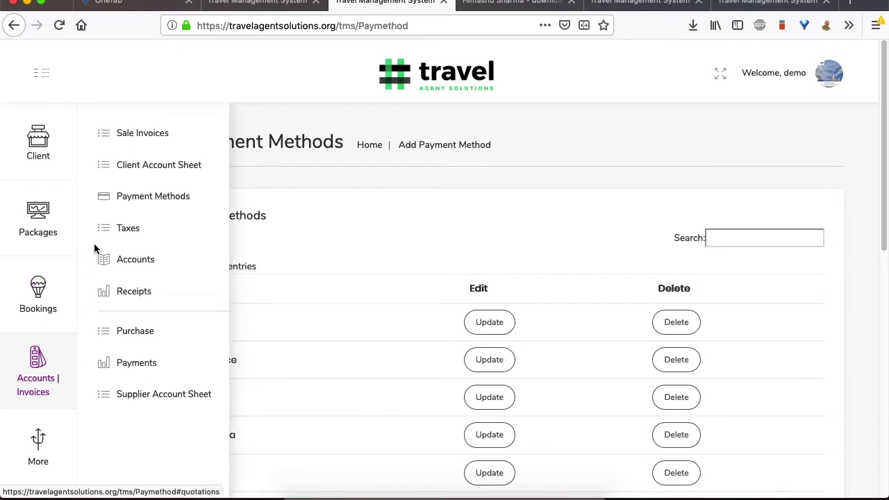
pyautogui.click(143, 135)
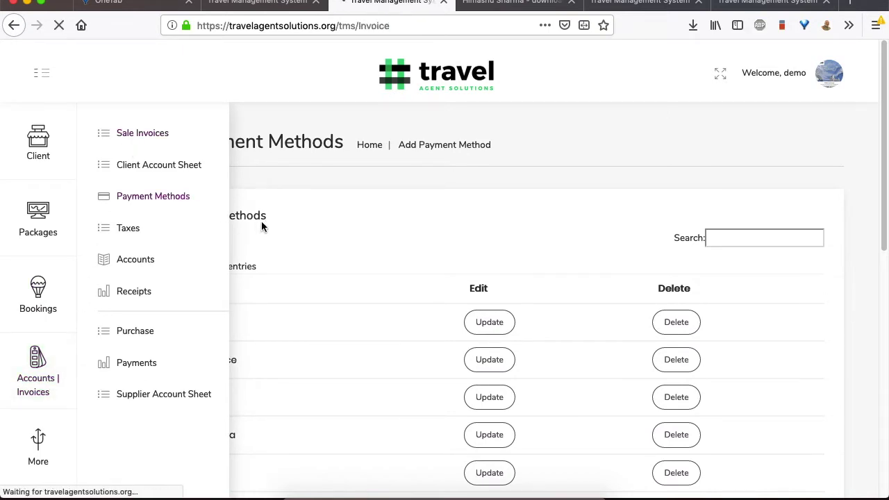
pyautogui.scroll(-1, 240, 273)
pyautogui.scroll(-2, 239, 273)
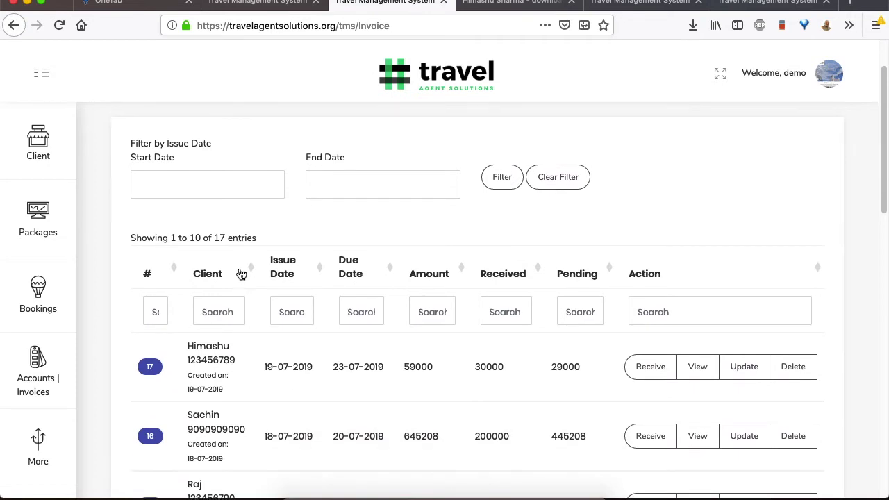
pyautogui.scroll(-2, 236, 327)
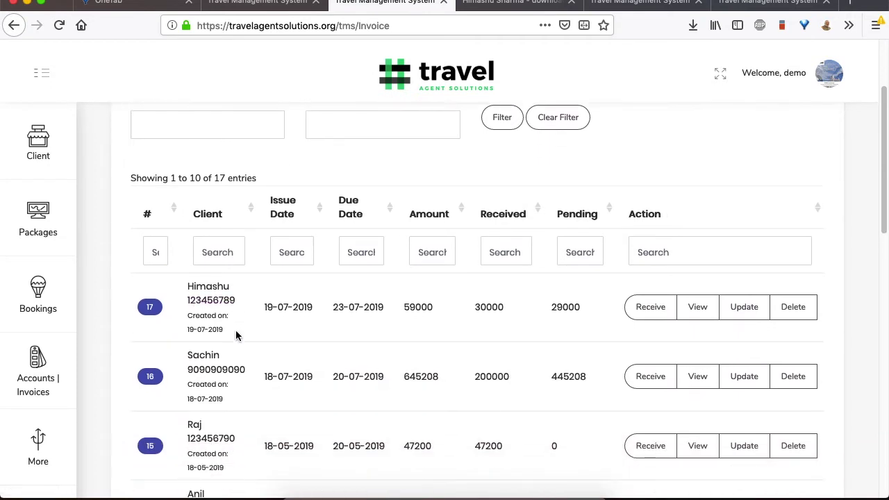
pyautogui.doubleClick(422, 306)
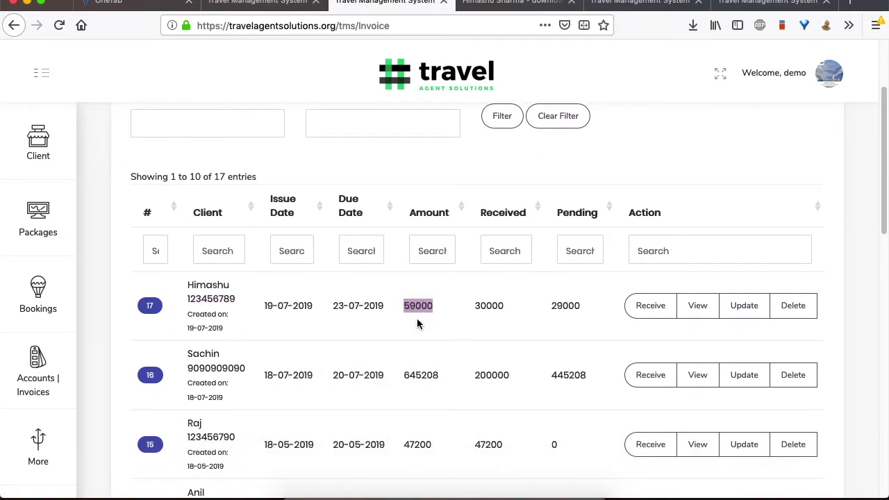
pyautogui.doubleClick(489, 306)
pyautogui.click(459, 323)
pyautogui.doubleClick(557, 304)
pyautogui.click(503, 329)
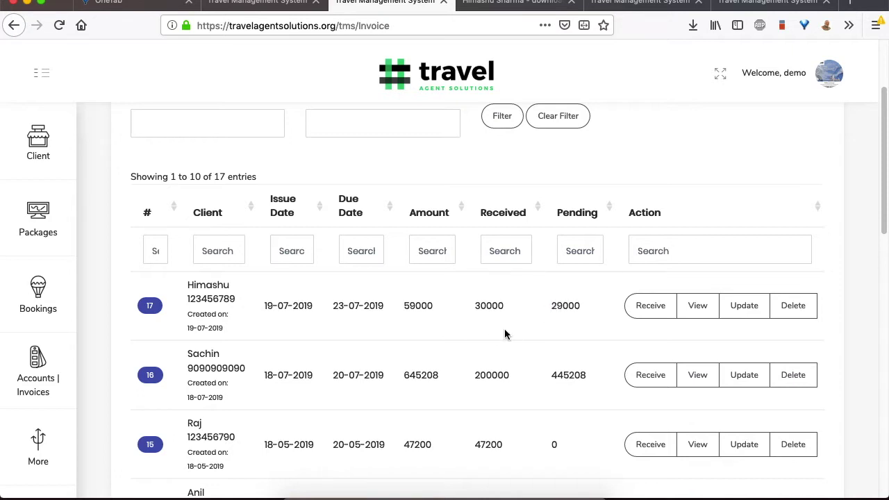
pyautogui.doubleClick(564, 306)
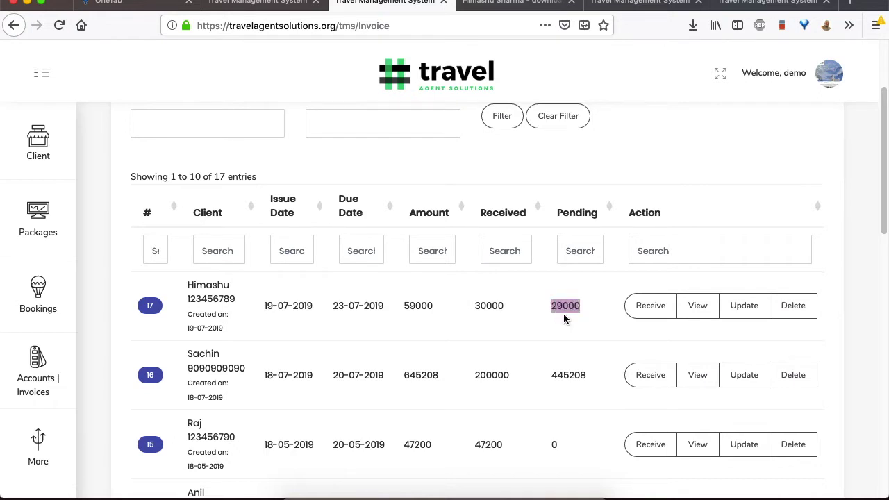
# Step: Open the newest invoice for receiving a payment and choose Bank of Baroda as the payment method
pyautogui.click(557, 334)
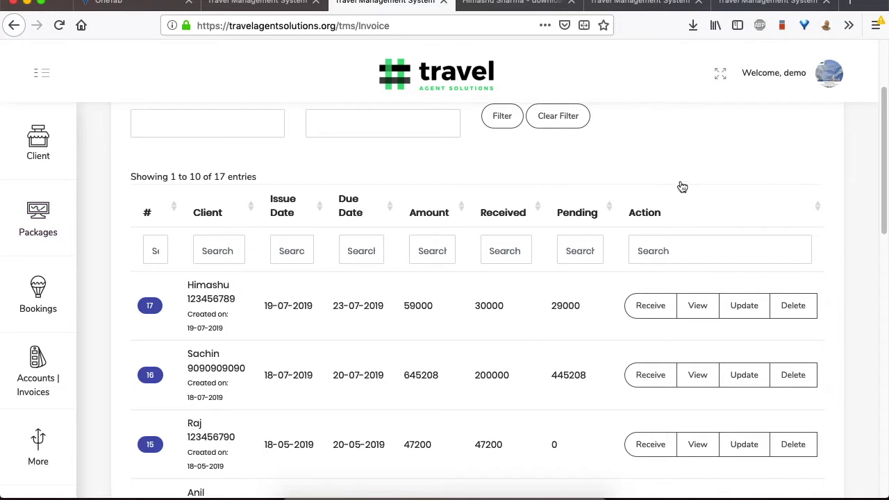
pyautogui.click(651, 315)
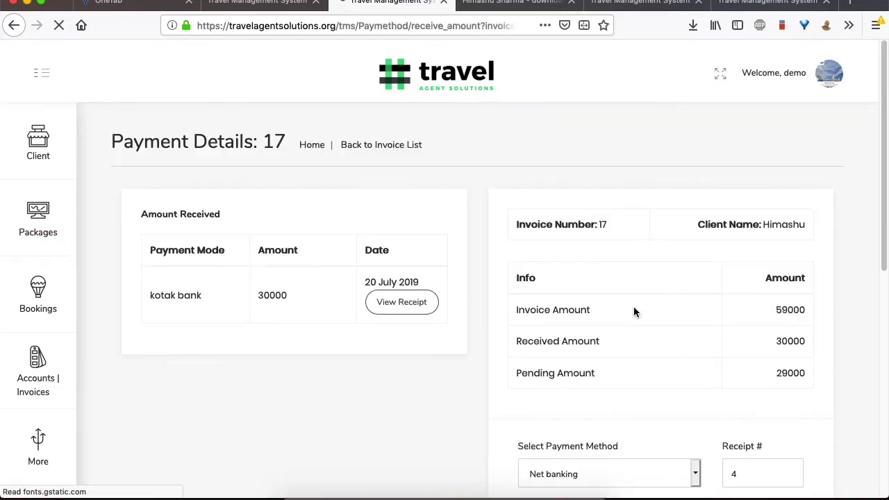
pyautogui.scroll(-5, 633, 310)
pyautogui.click(596, 268)
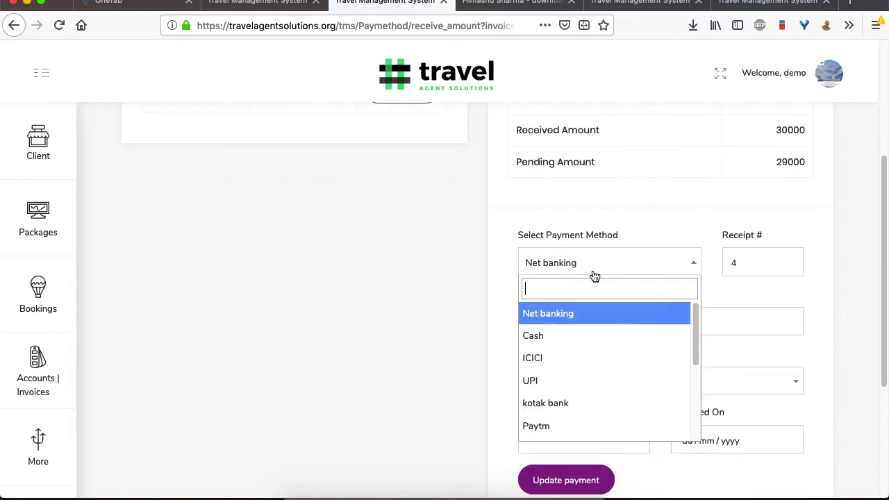
pyautogui.write('ba')
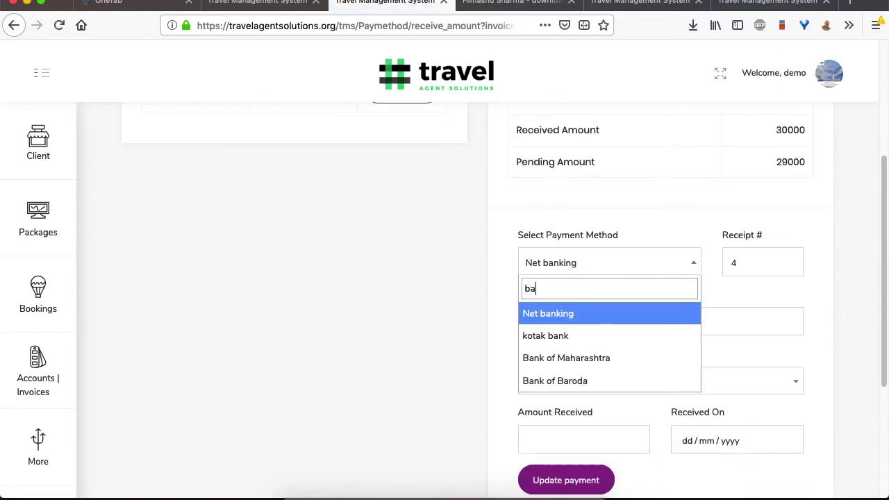
pyautogui.press('Down')
pyautogui.press('Down')
pyautogui.press('Down')
pyautogui.press('Return')
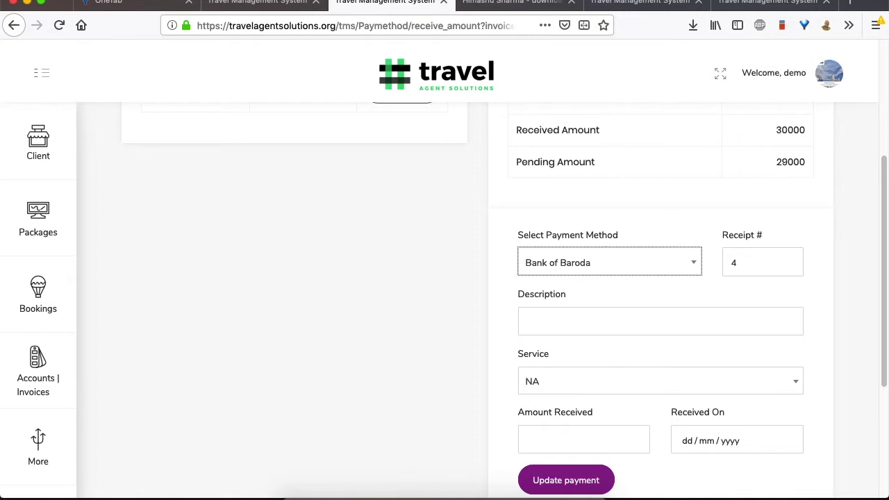
# Step: Describe the payment as "Final amount" and assign it to the singapore package service
pyautogui.click(592, 313)
pyautogui.write('Final amount')
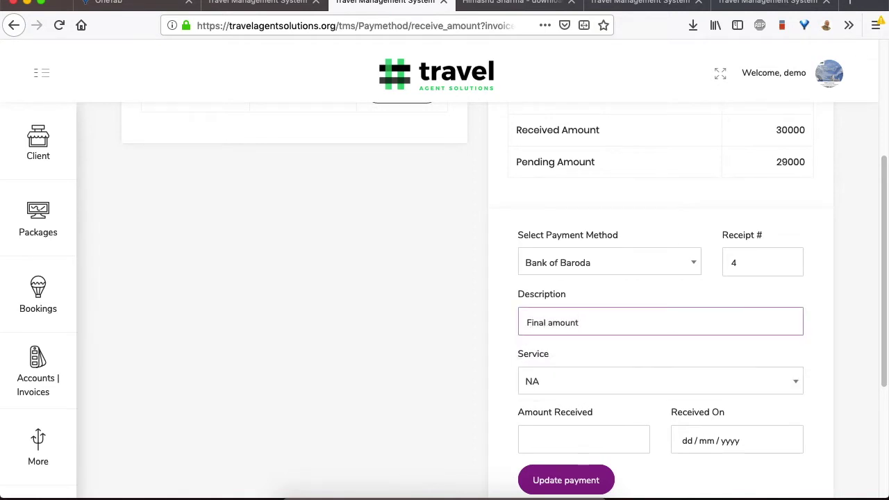
pyautogui.press('Tab')
pyautogui.write('sin')
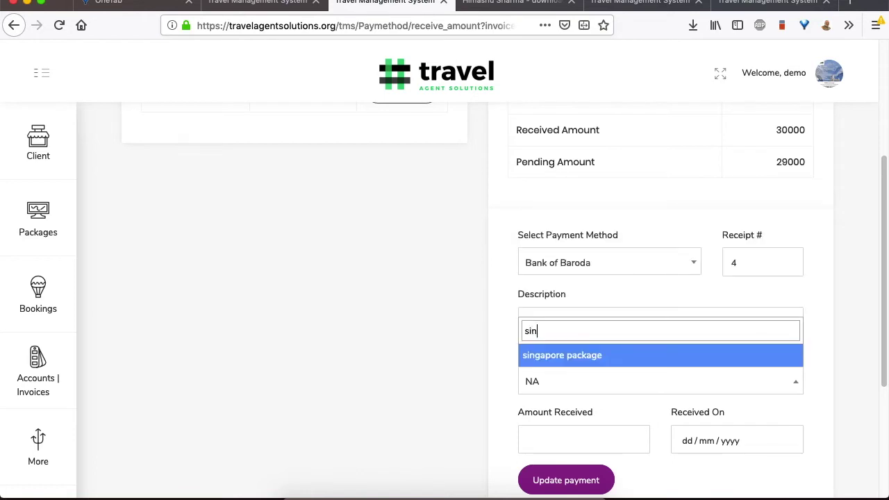
pyautogui.press('Return')
# Step: Enter 29000 as the amount received on 22 July 2019 and save the payment
pyautogui.click(624, 437)
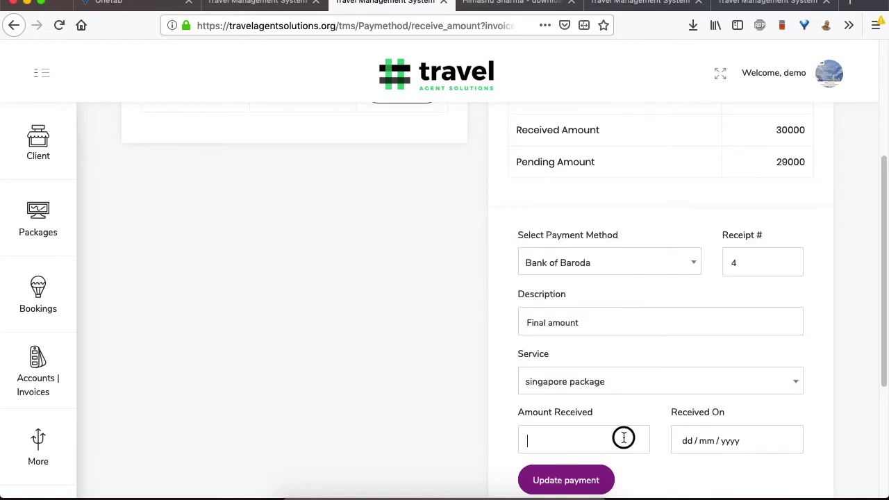
pyautogui.doubleClick(785, 164)
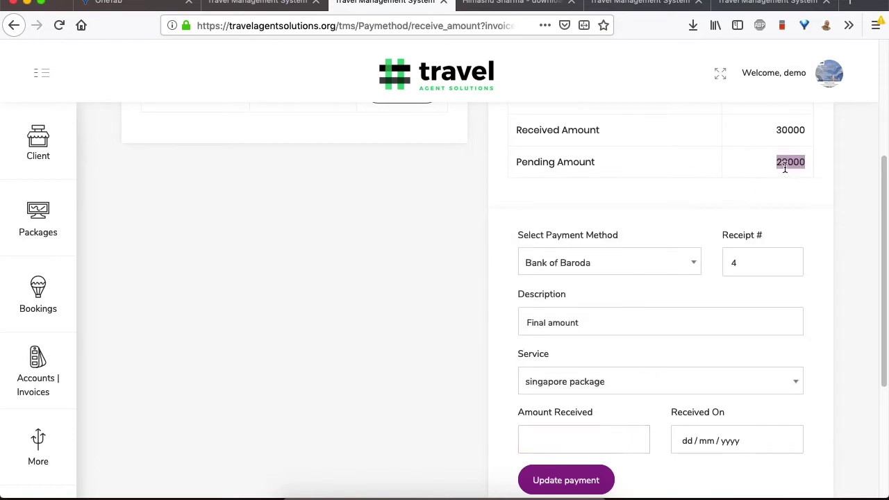
pyautogui.click(578, 433)
pyautogui.write('29000')
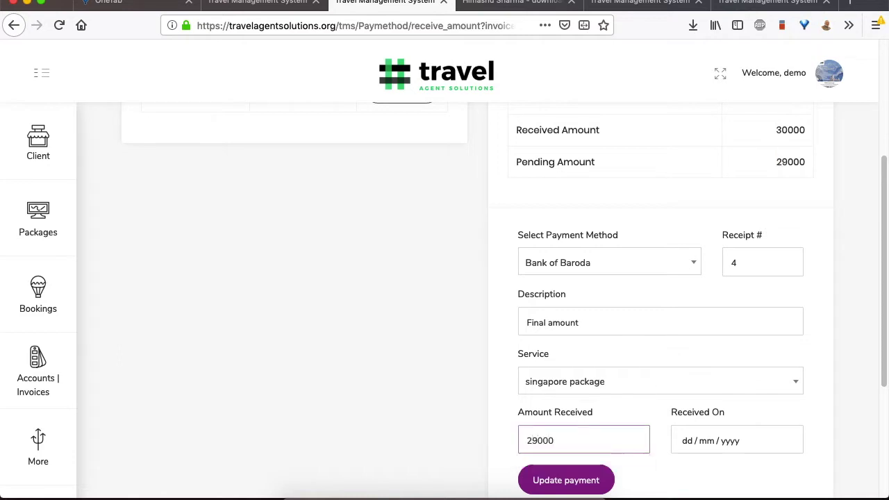
pyautogui.click(773, 448)
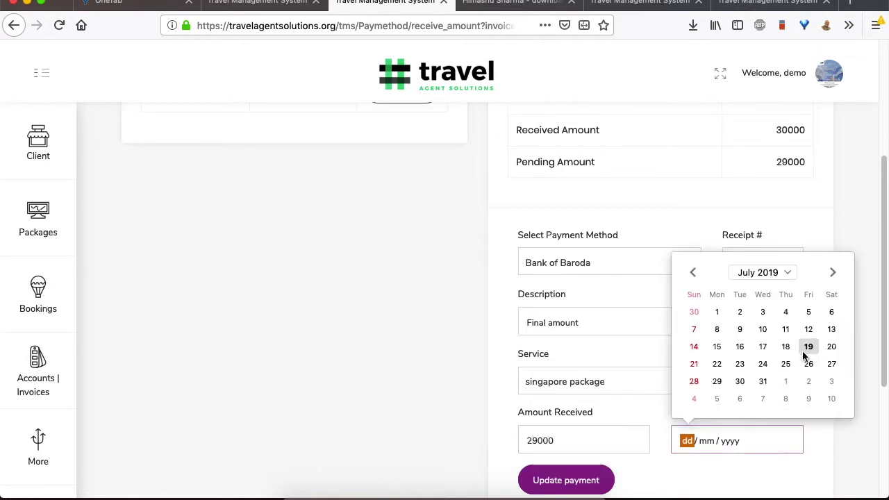
pyautogui.click(717, 364)
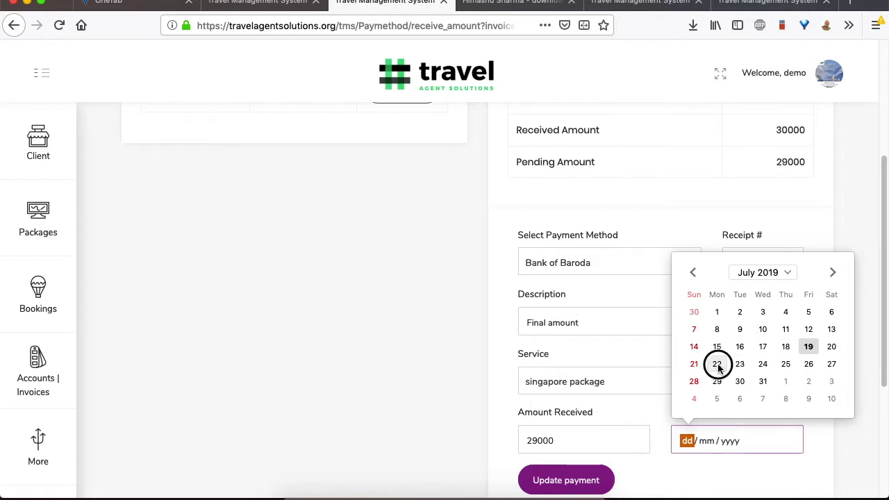
pyautogui.click(566, 484)
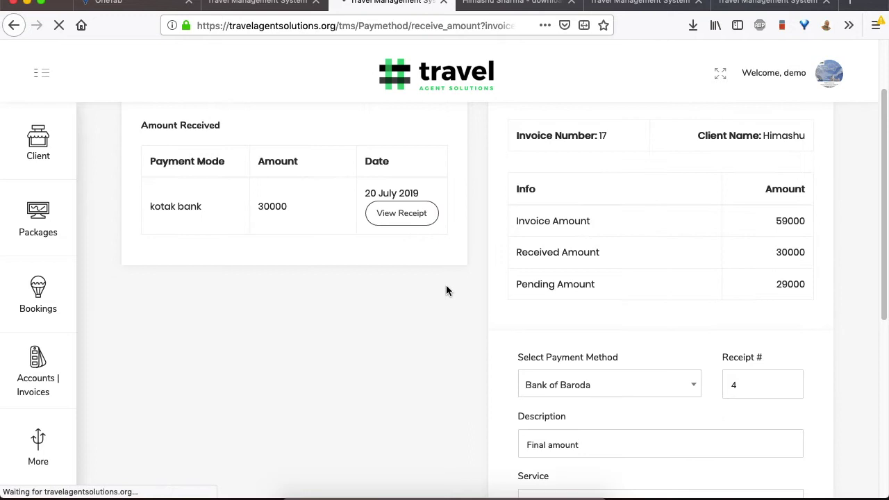
# Step: Check the newest invoice's total, received and pending amounts in the invoices list after the final payment
pyautogui.scroll(2, 446, 290)
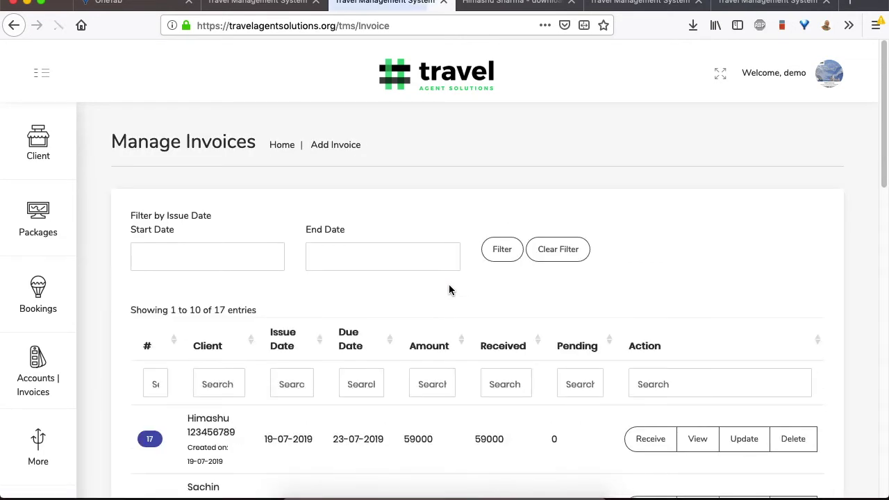
pyautogui.scroll(-3, 449, 290)
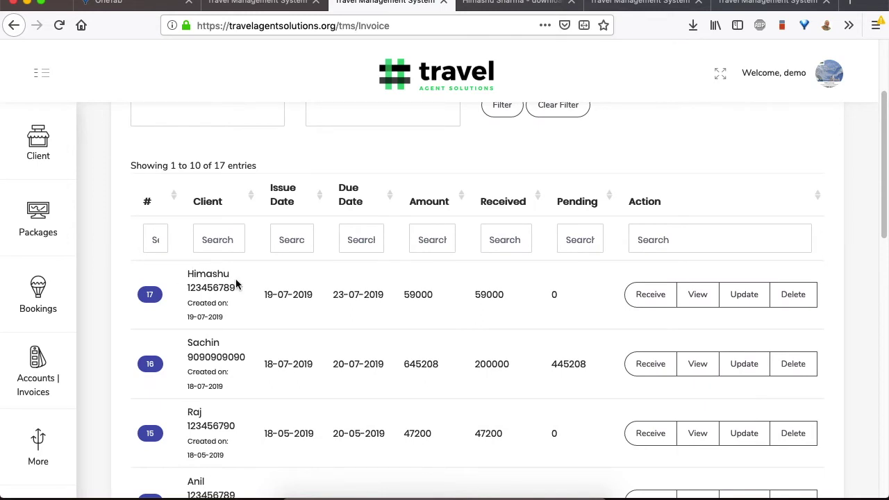
pyautogui.doubleClick(149, 294)
pyautogui.doubleClick(427, 296)
pyautogui.click(423, 310)
pyautogui.click(500, 294)
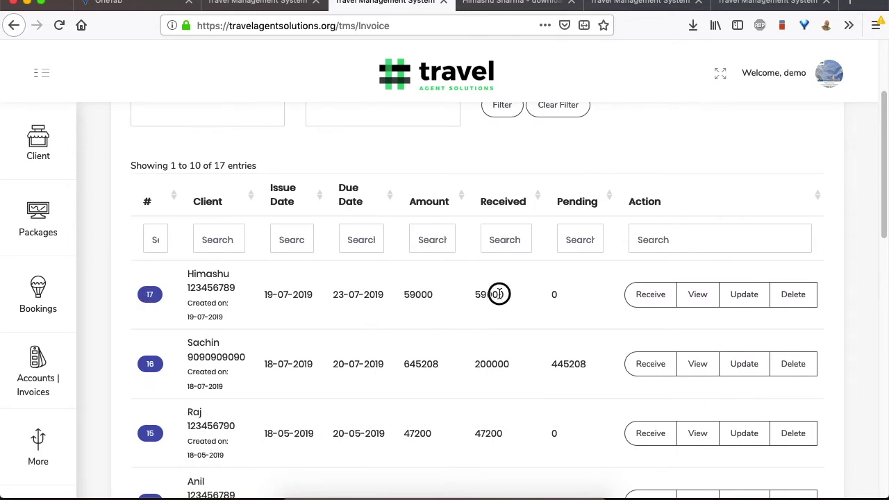
# Step: Open the newest invoice's payment details and view the Bank of Baroda payment receipt in a new tab
pyautogui.click(644, 303)
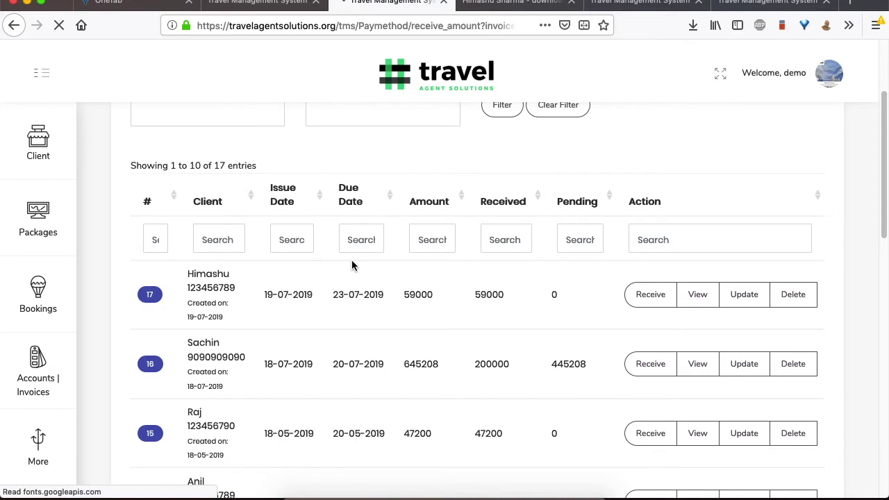
pyautogui.scroll(-1, 352, 264)
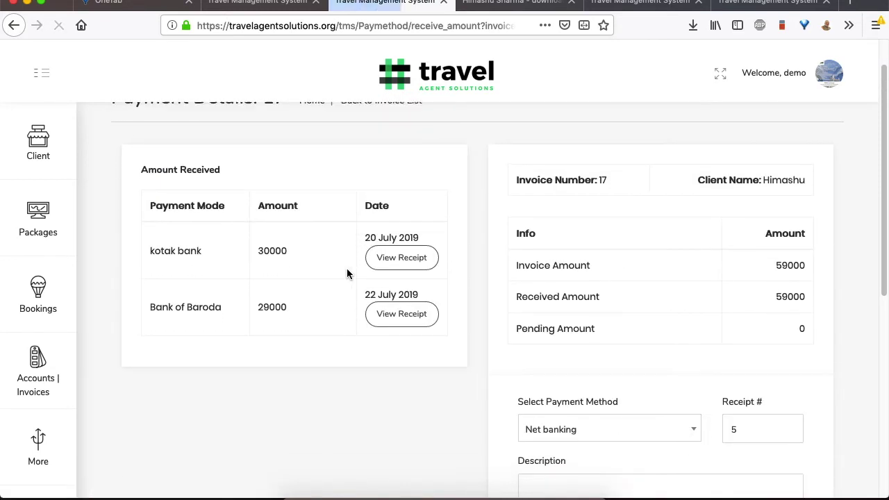
pyautogui.rightClick(403, 324)
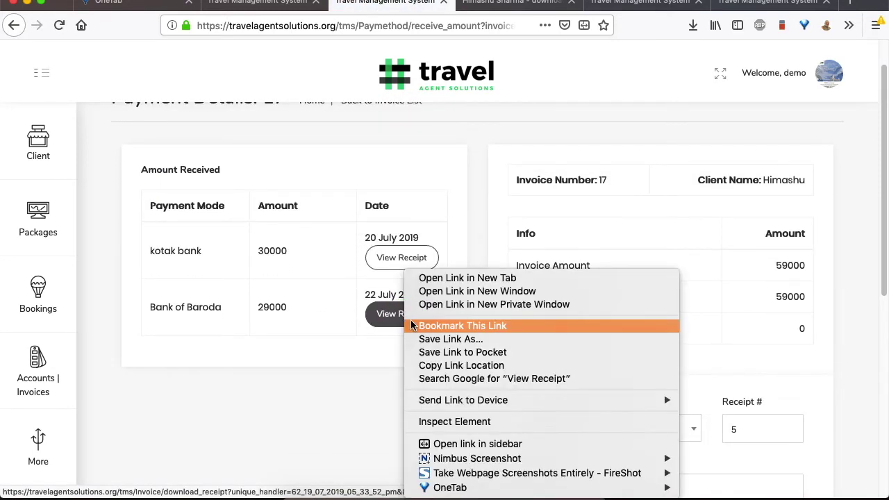
pyautogui.click(426, 274)
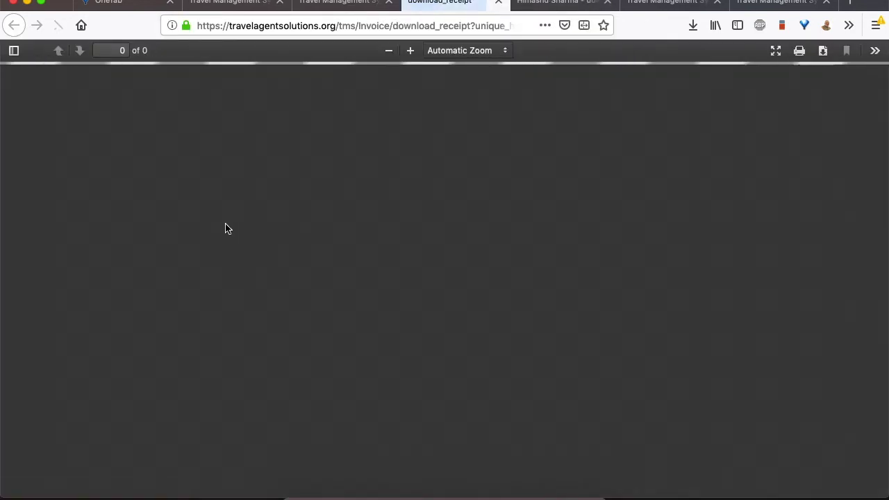
pyautogui.scroll(-3, 225, 229)
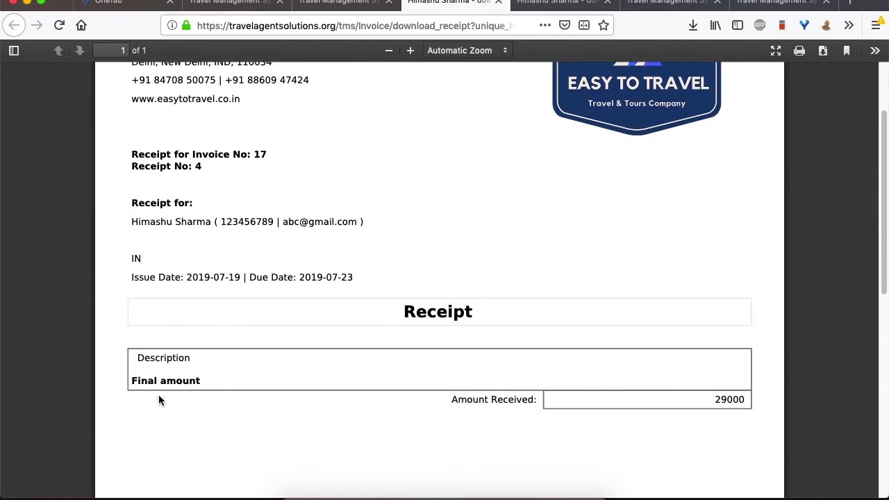
pyautogui.scroll(3, 121, 366)
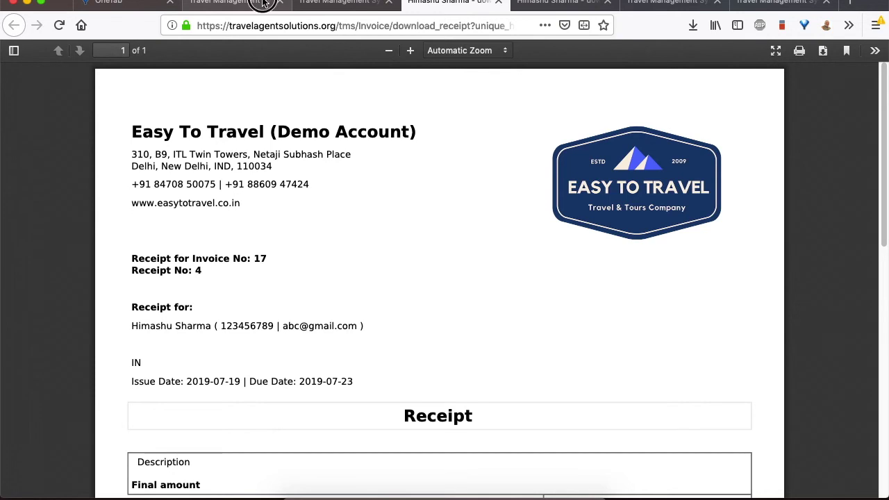
# Step: Go from the payment details tab to the travelagentsolutions.org home page and look over its Submit Ticket form
pyautogui.click(373, 7)
pyautogui.click(426, 7)
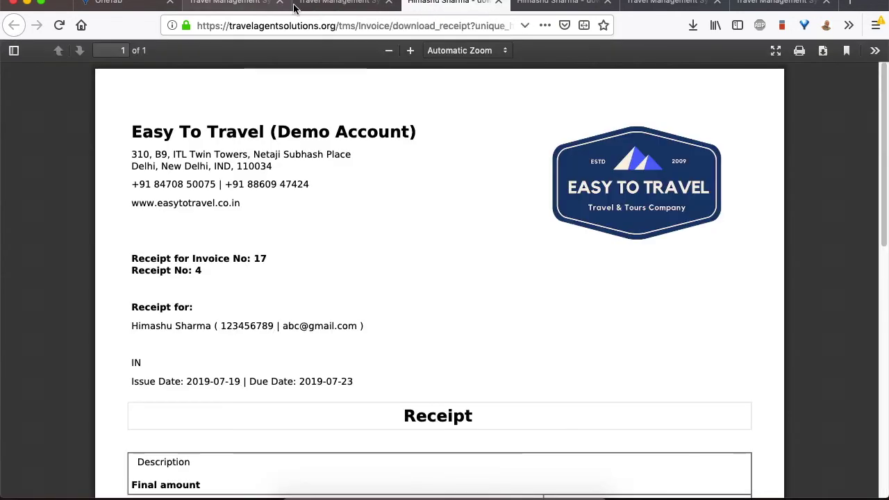
pyautogui.click(306, 6)
pyautogui.moveTo(344, 26); pyautogui.dragTo(808, 39)
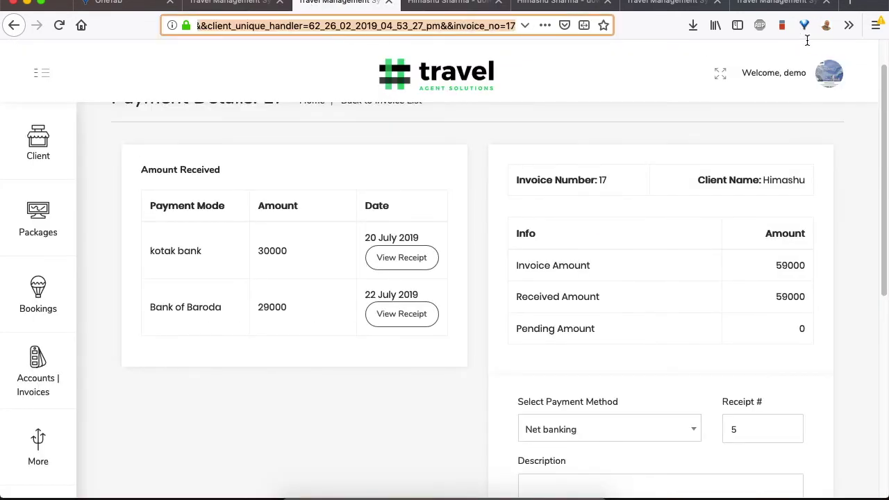
pyautogui.press('BackSpace')
pyautogui.press('BackSpace')
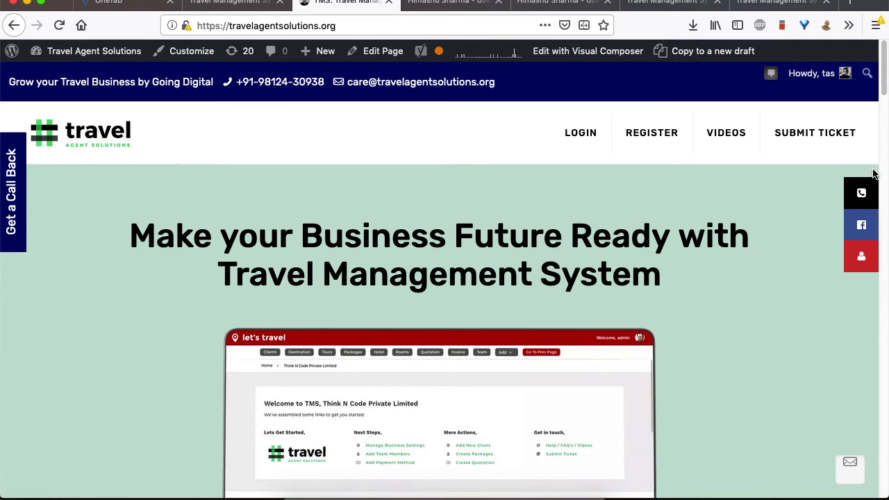
pyautogui.click(802, 134)
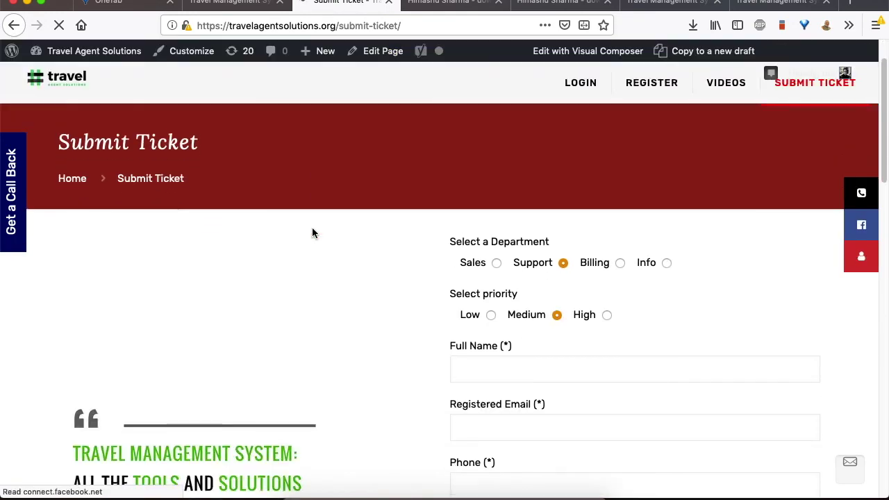
pyautogui.scroll(-2, 312, 233)
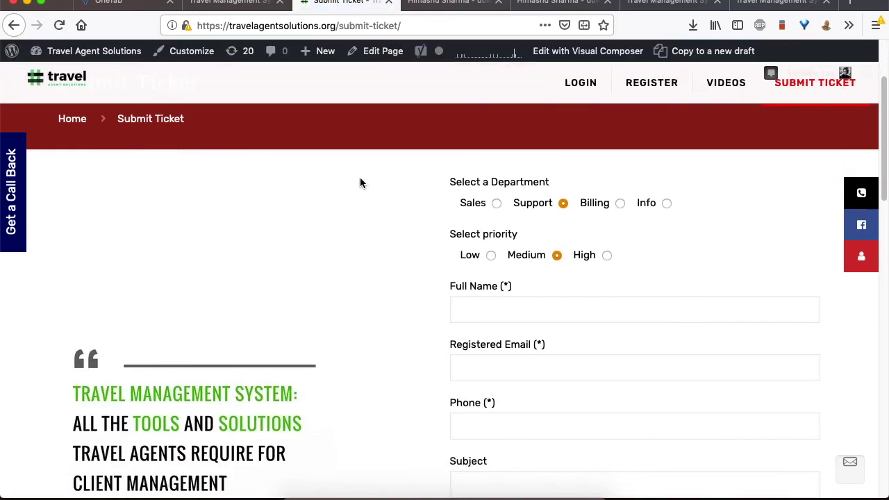